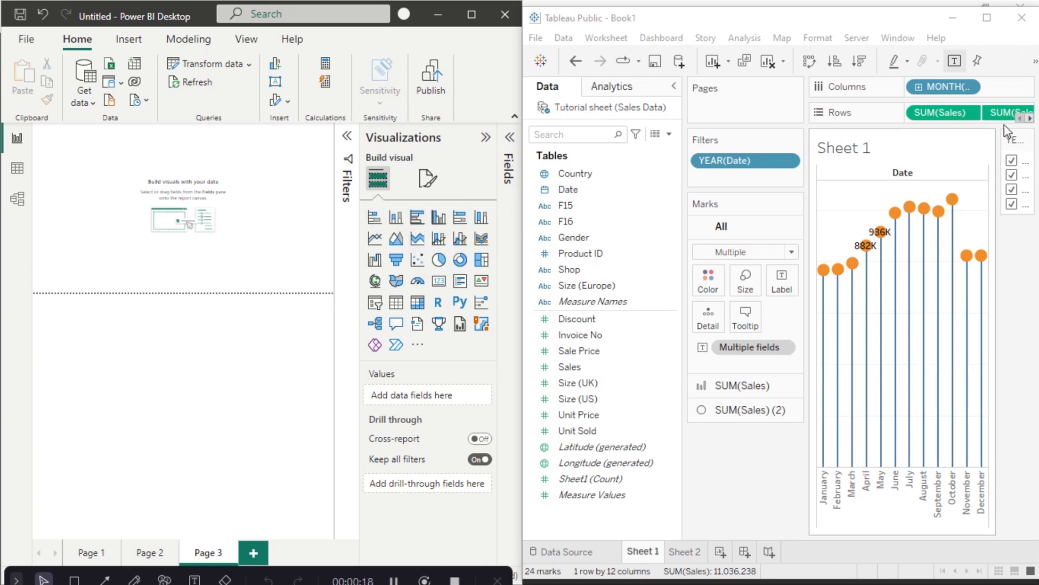
# Examine Tableau's Show Me chart types and the finished lollipop charts on Tableau's Sheet 1 and Power BI's Page 2.
pyautogui.click(1035, 64)
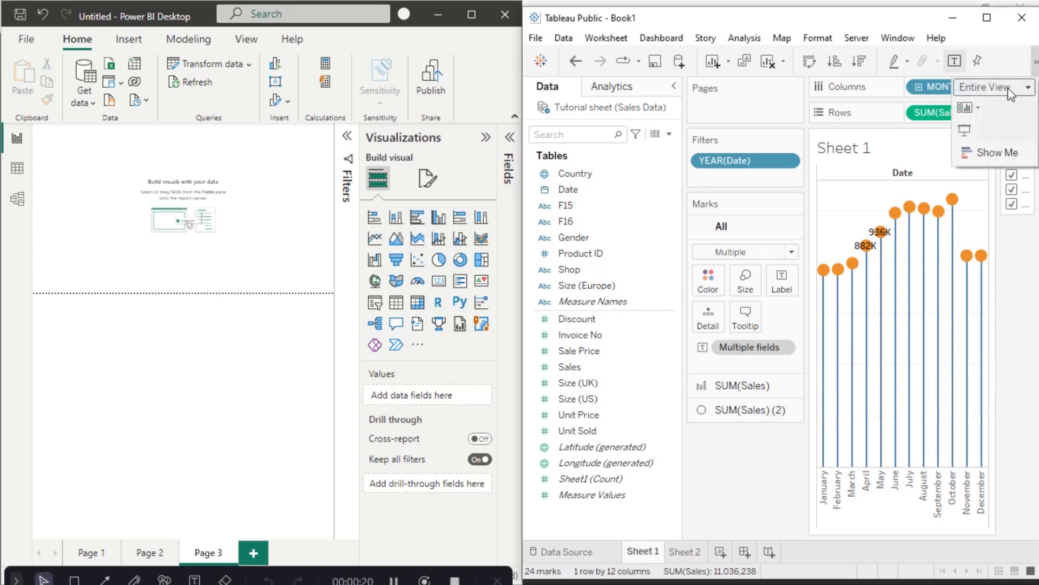
pyautogui.click(986, 153)
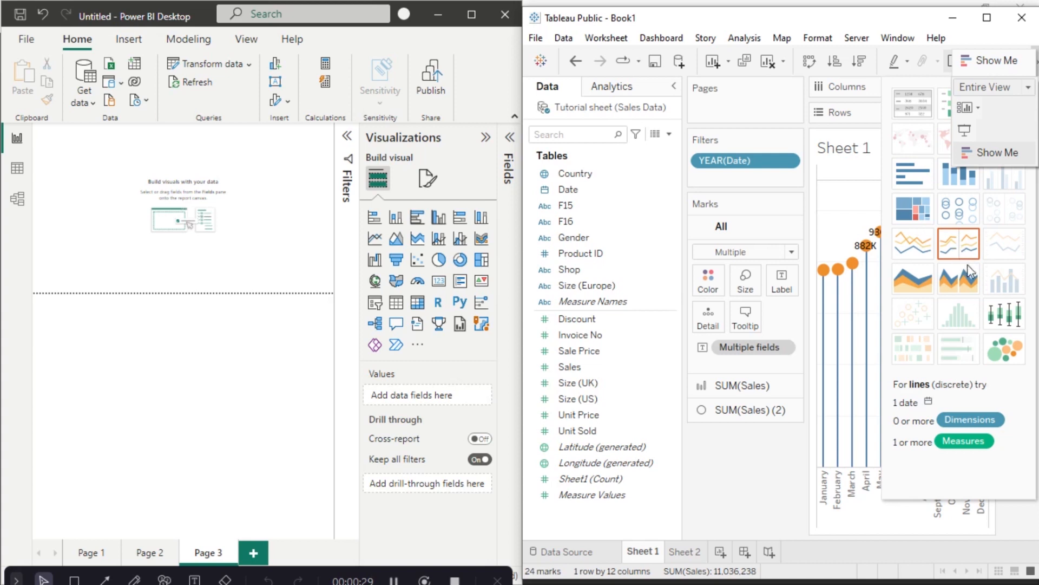
pyautogui.click(753, 449)
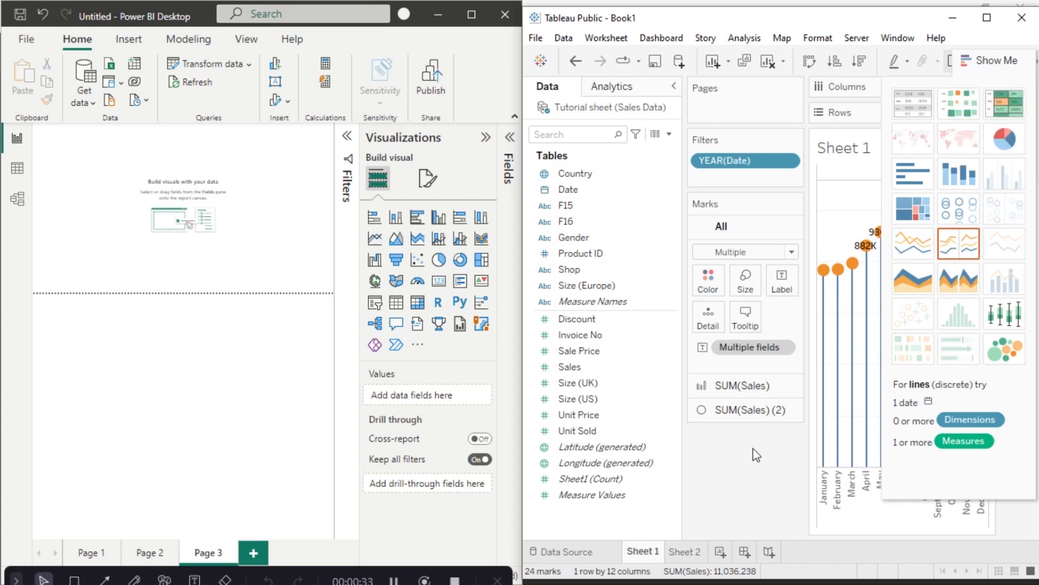
pyautogui.click(985, 64)
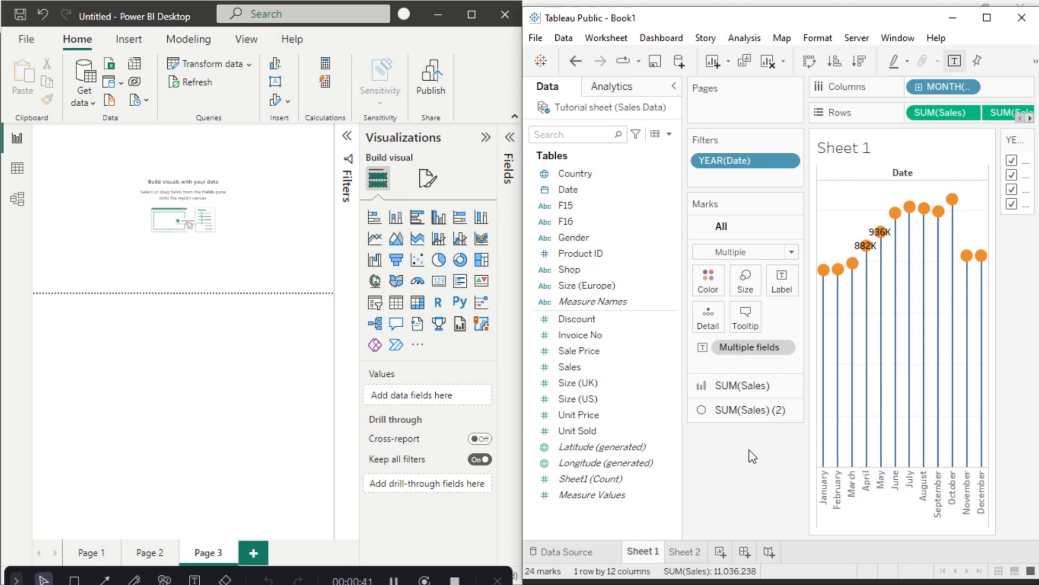
pyautogui.click(989, 27)
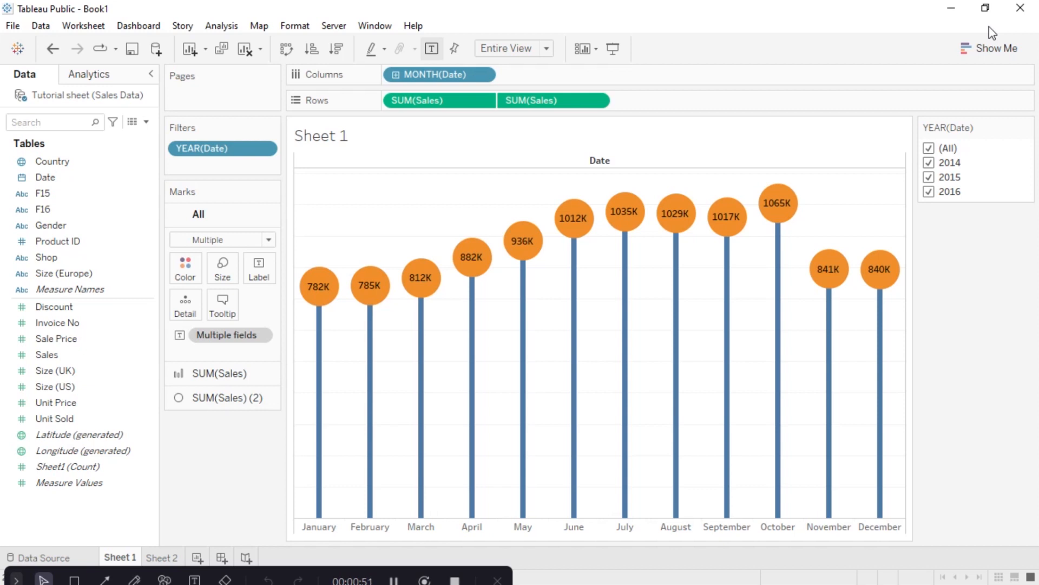
pyautogui.click(985, 11)
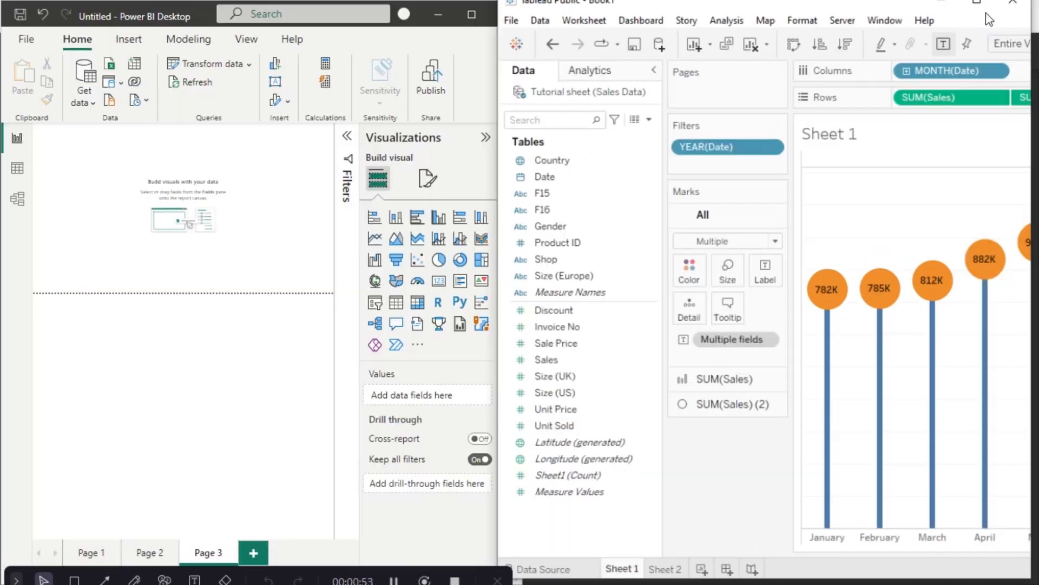
pyautogui.click(622, 387)
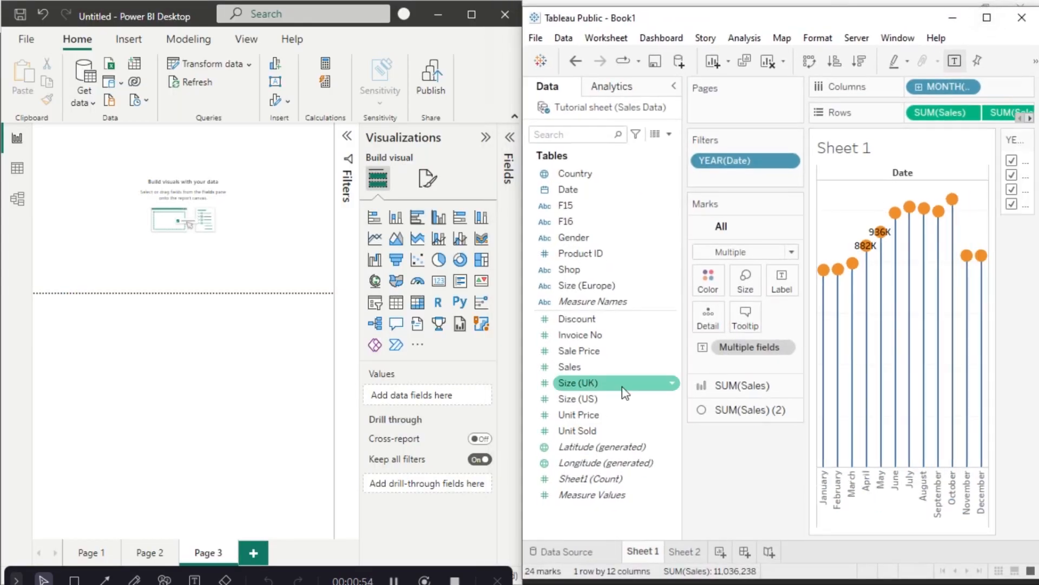
pyautogui.click(150, 553)
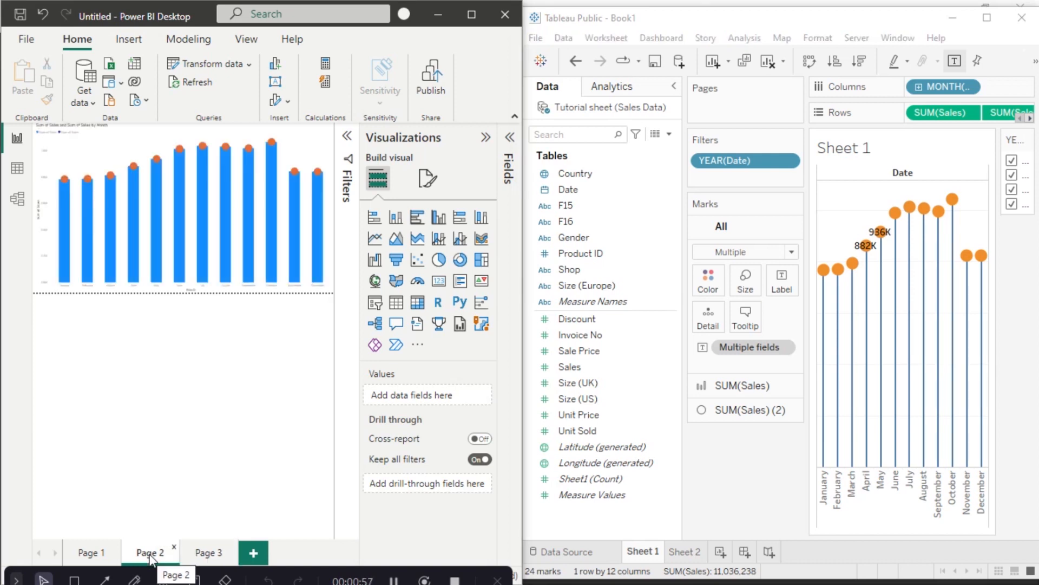
pyautogui.click(206, 553)
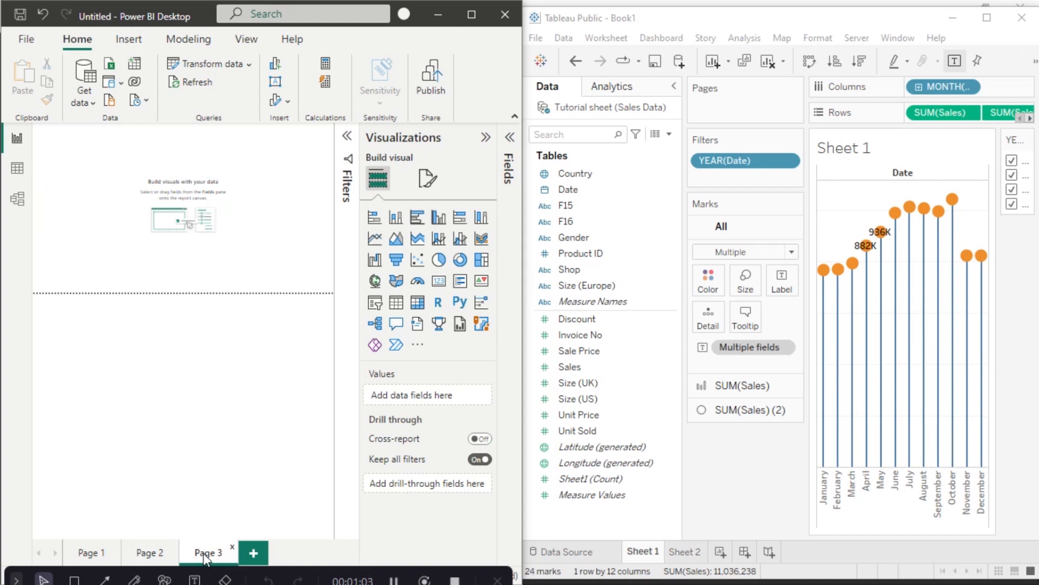
# Open Tableau's blank Sheet 2, and in Power BI list the Sheet1 fields and place an empty line and stacked column chart on Page 3.
pyautogui.click(684, 551)
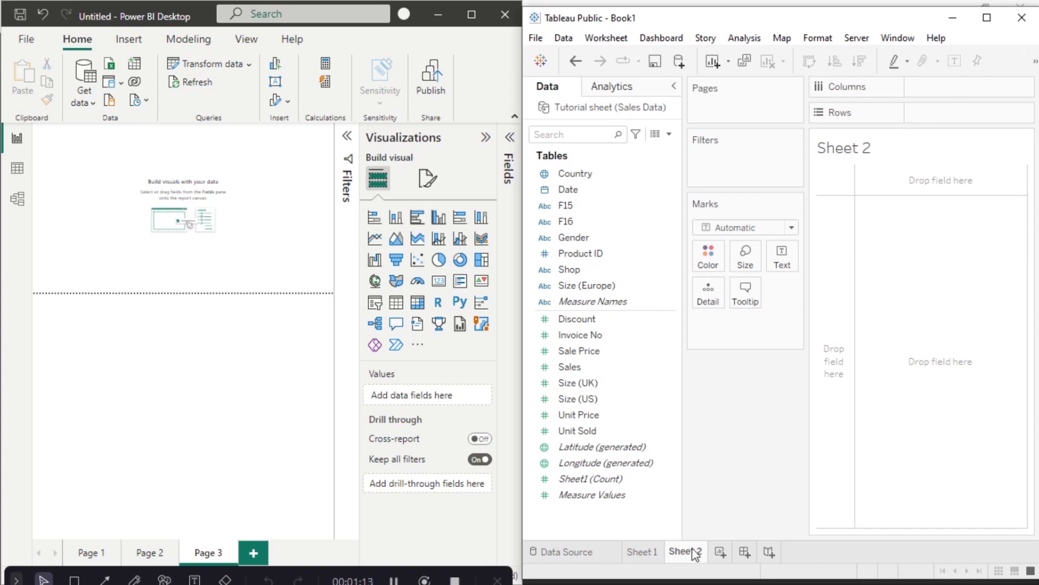
pyautogui.click(511, 158)
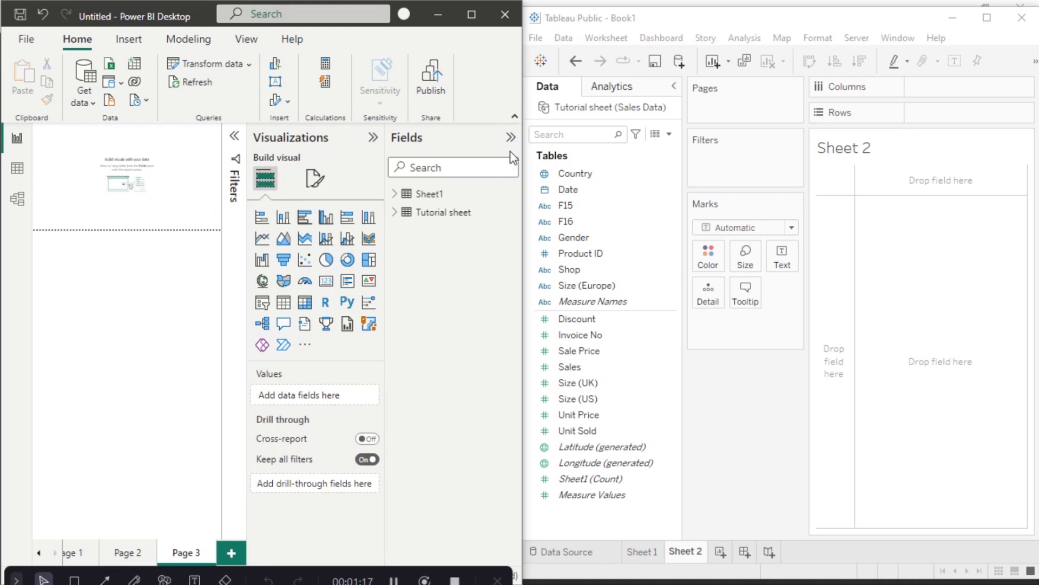
pyautogui.click(395, 195)
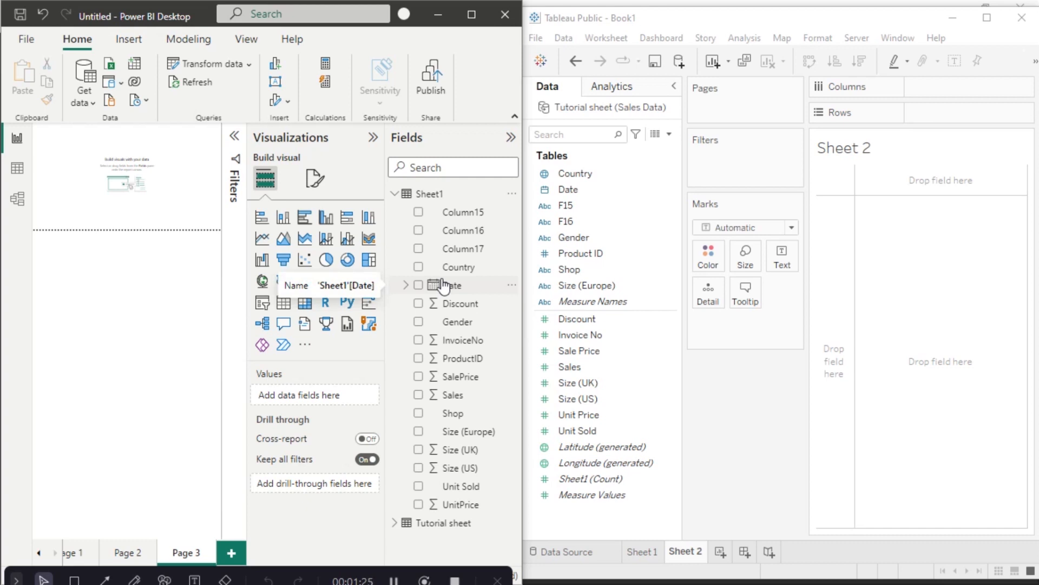
pyautogui.click(405, 285)
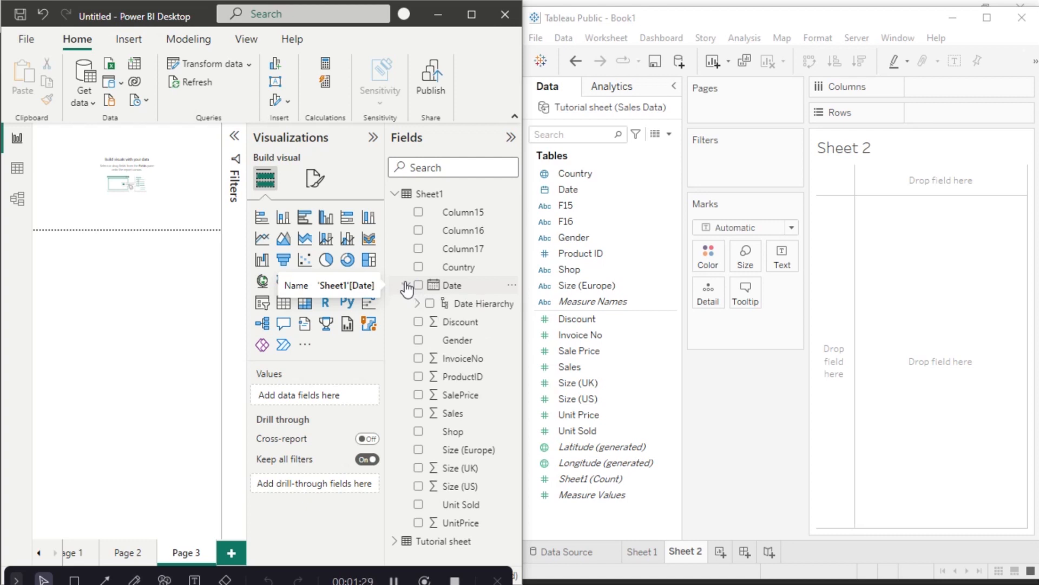
pyautogui.click(406, 285)
pyautogui.moveTo(441, 287); pyautogui.dragTo(309, 402)
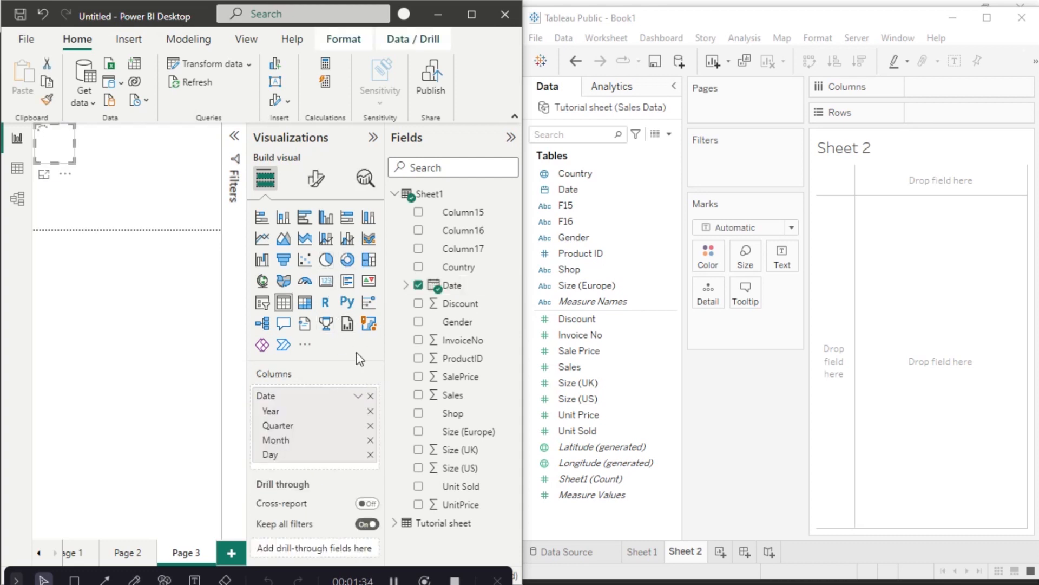
pyautogui.click(370, 395)
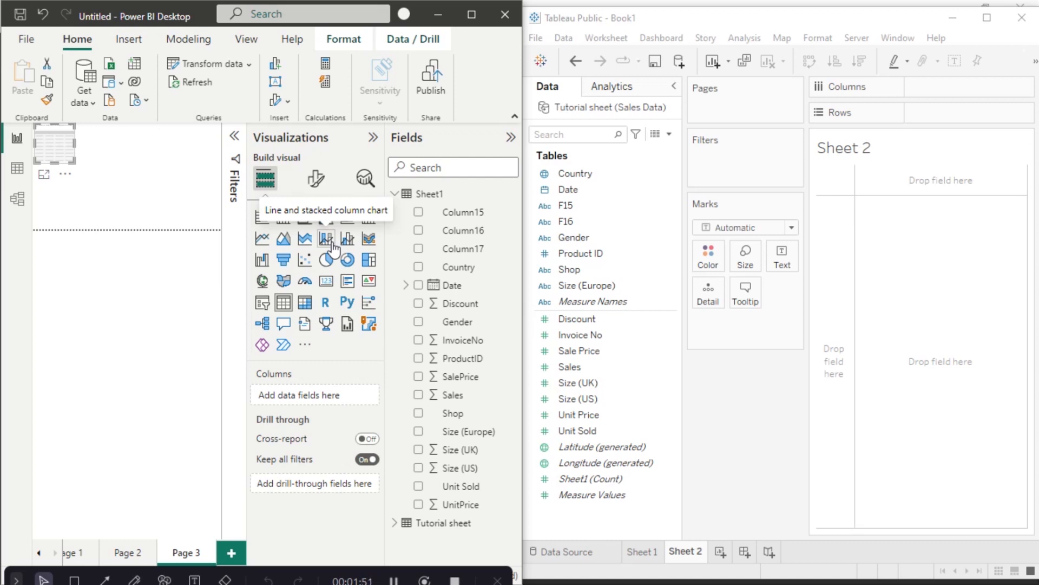
pyautogui.click(327, 239)
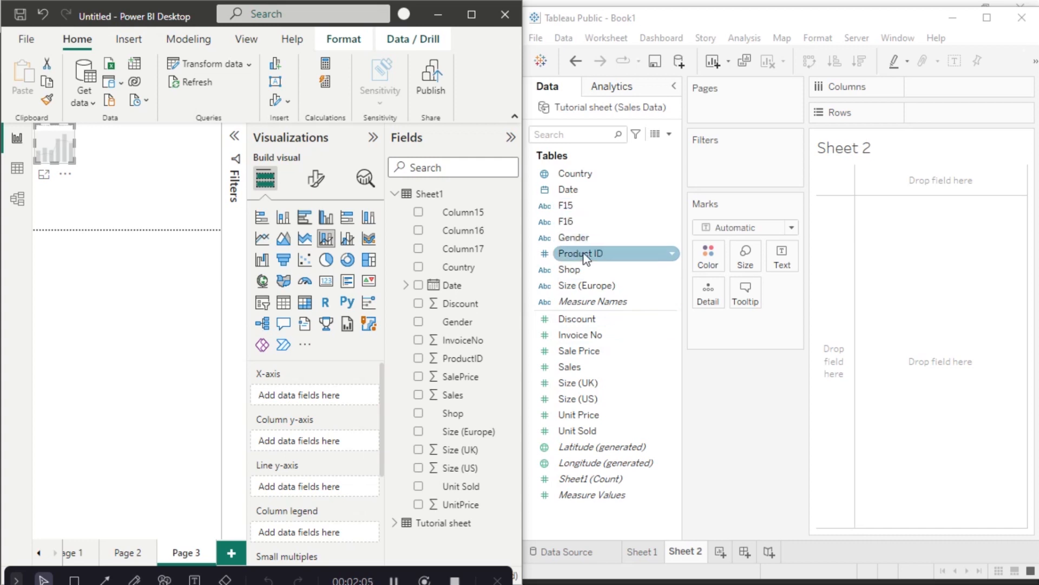
# In Tableau, place Date on Columns and set its date level to the discrete Month.
pyautogui.moveTo(569, 189); pyautogui.dragTo(920, 95)
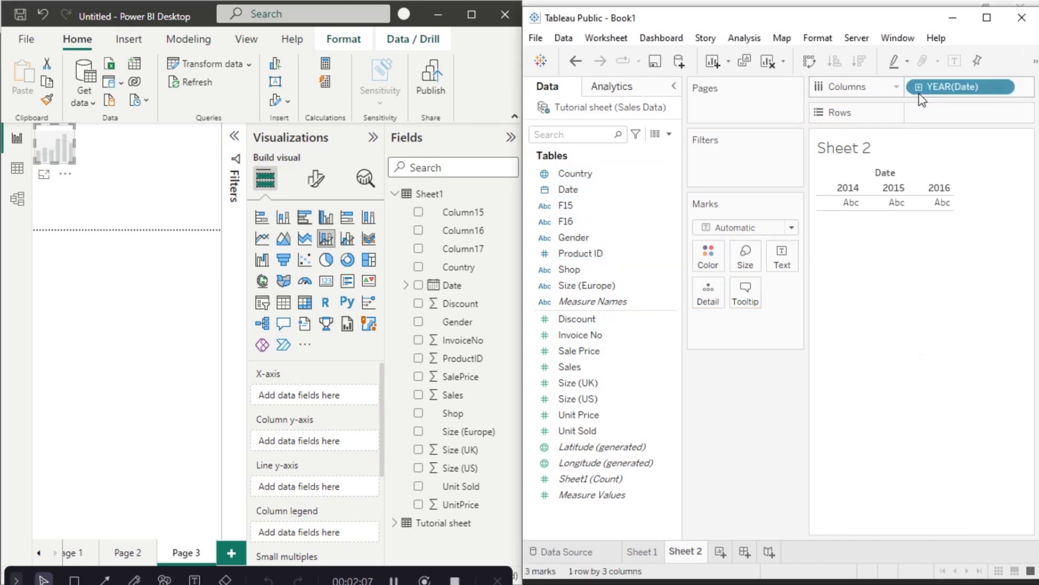
pyautogui.click(1003, 87)
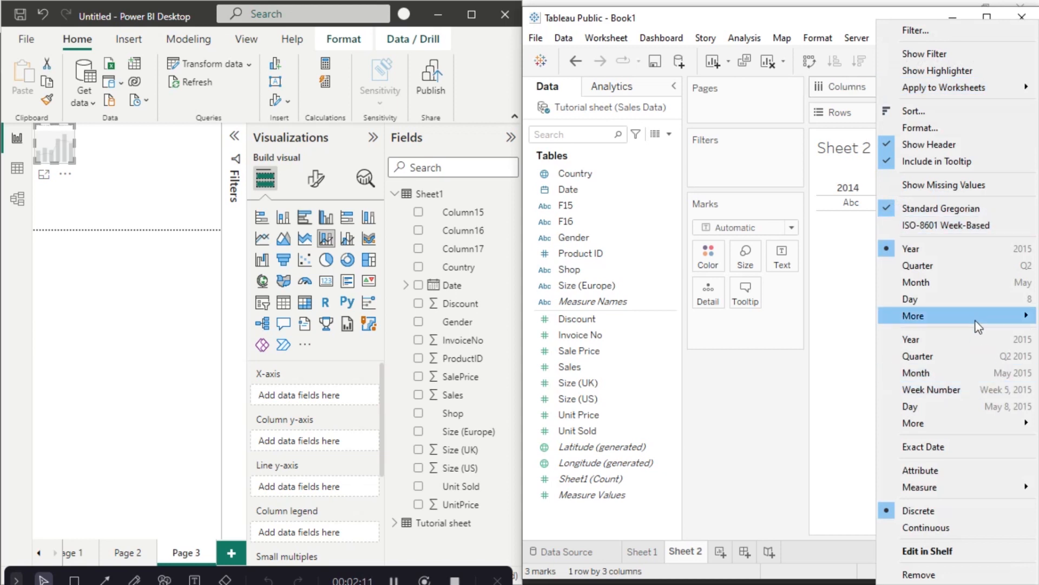
pyautogui.click(969, 282)
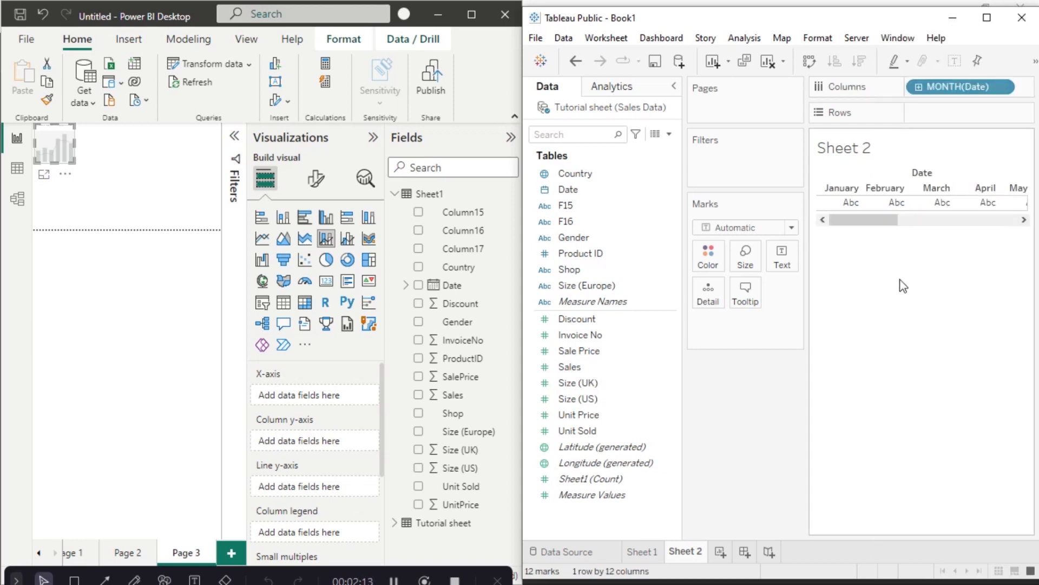
# In Power BI, put Date on the chart's X-axis and keep only the Month level, removing Year, Quarter and Day.
pyautogui.click(464, 288)
pyautogui.moveTo(463, 288); pyautogui.dragTo(326, 389)
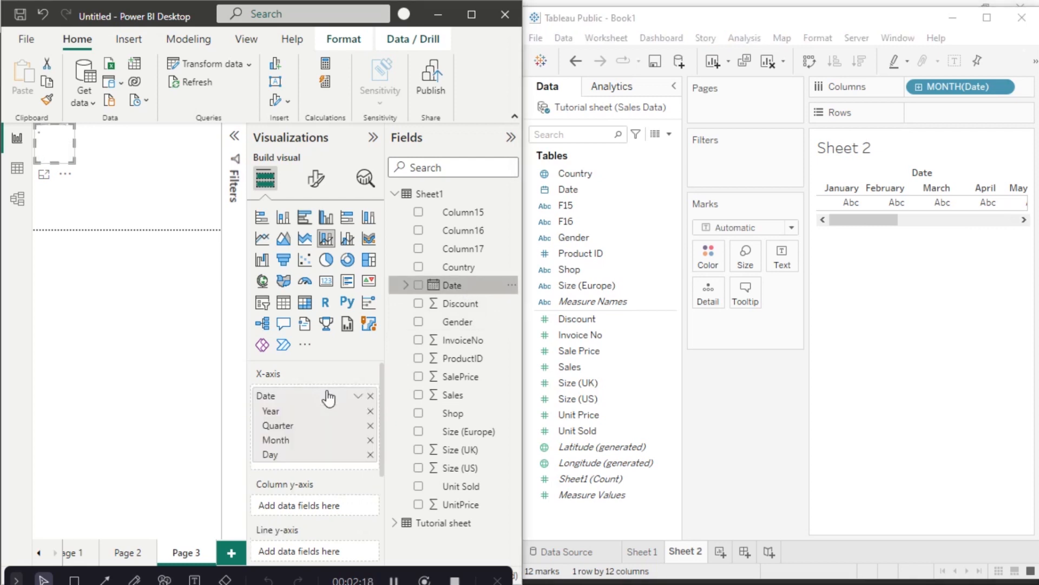
pyautogui.click(371, 412)
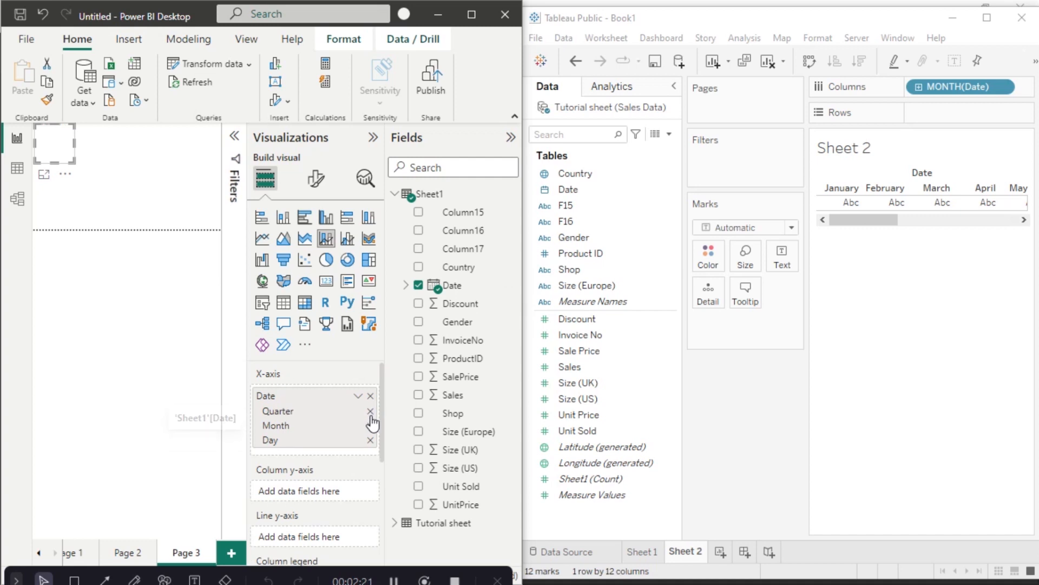
pyautogui.click(371, 412)
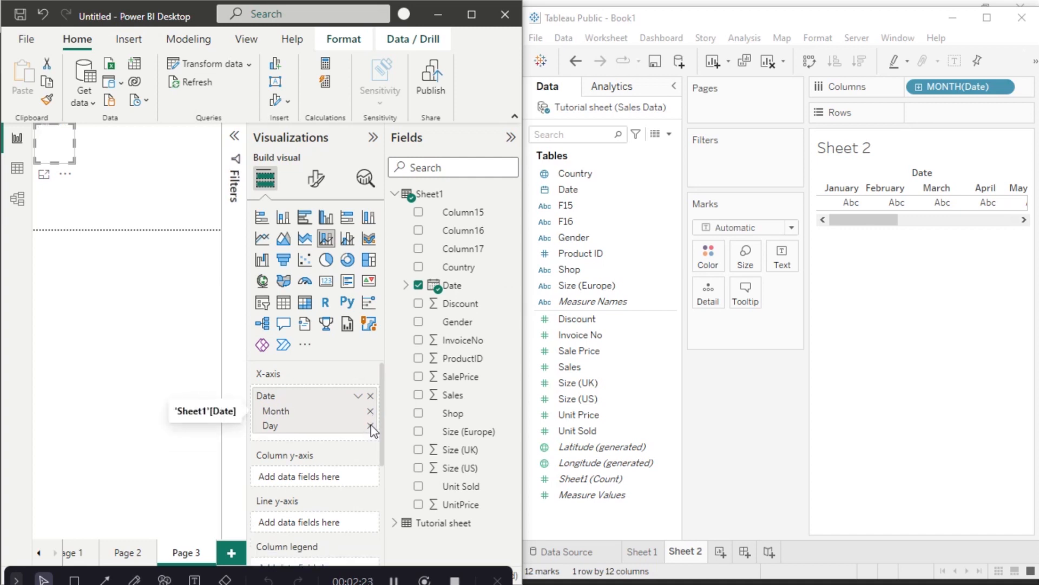
pyautogui.click(371, 425)
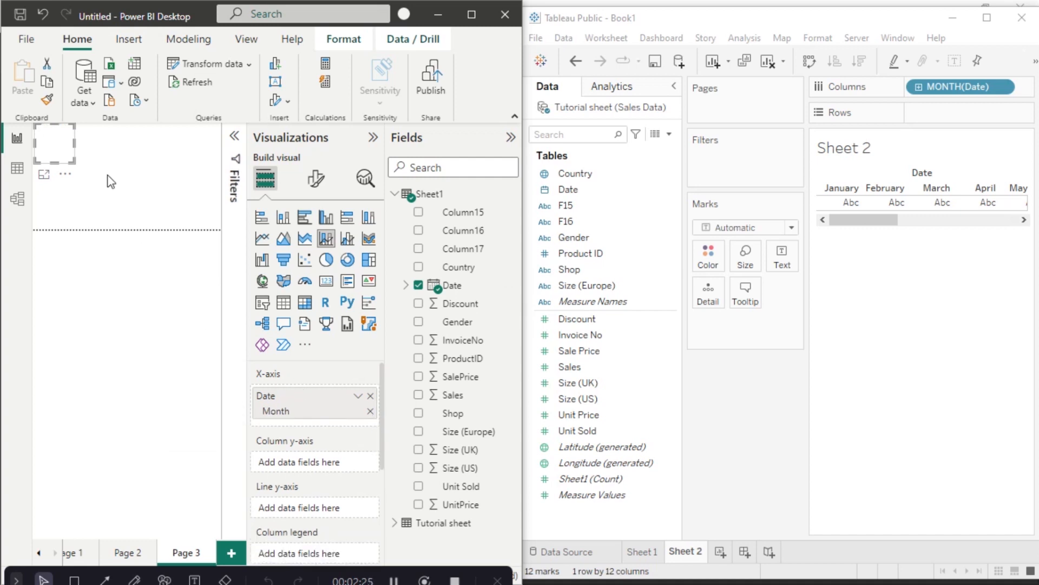
# Enlarge the chart to fill the report page and add Sales to both its column y-axis and line y-axis.
pyautogui.moveTo(74, 163); pyautogui.dragTo(248, 238)
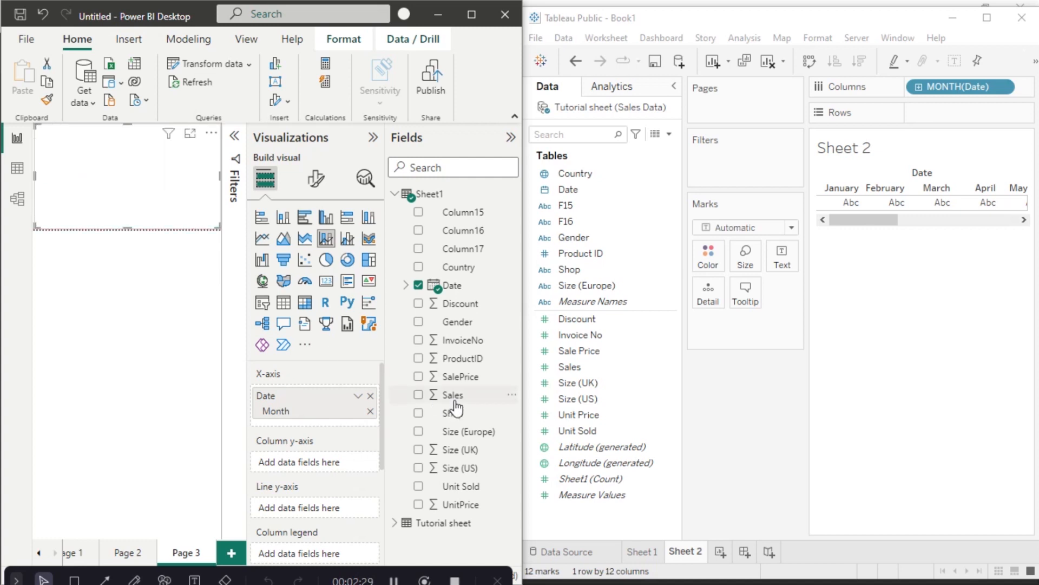
pyautogui.moveTo(455, 401); pyautogui.dragTo(318, 467)
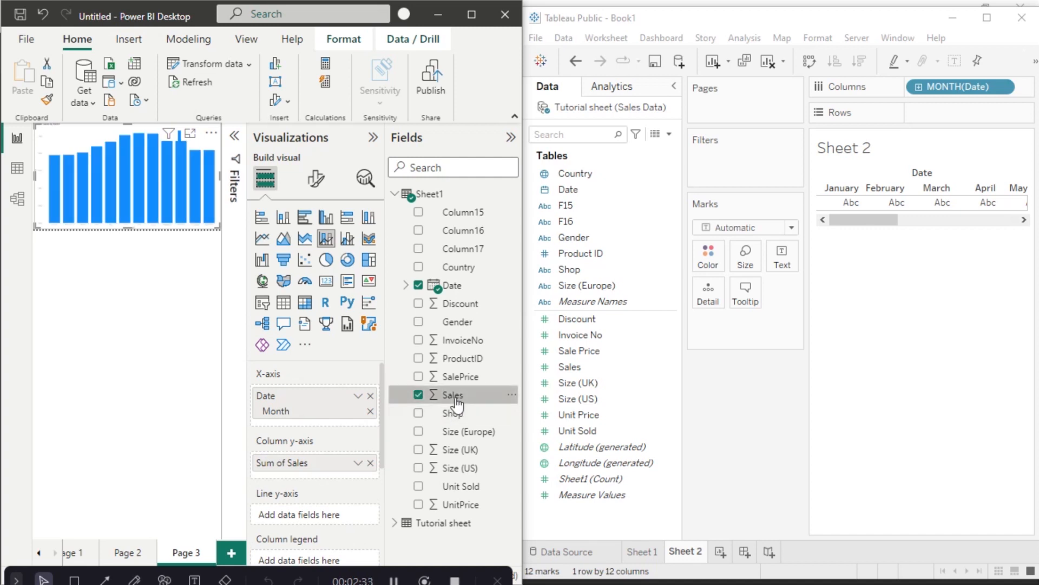
pyautogui.moveTo(424, 452); pyautogui.dragTo(319, 520)
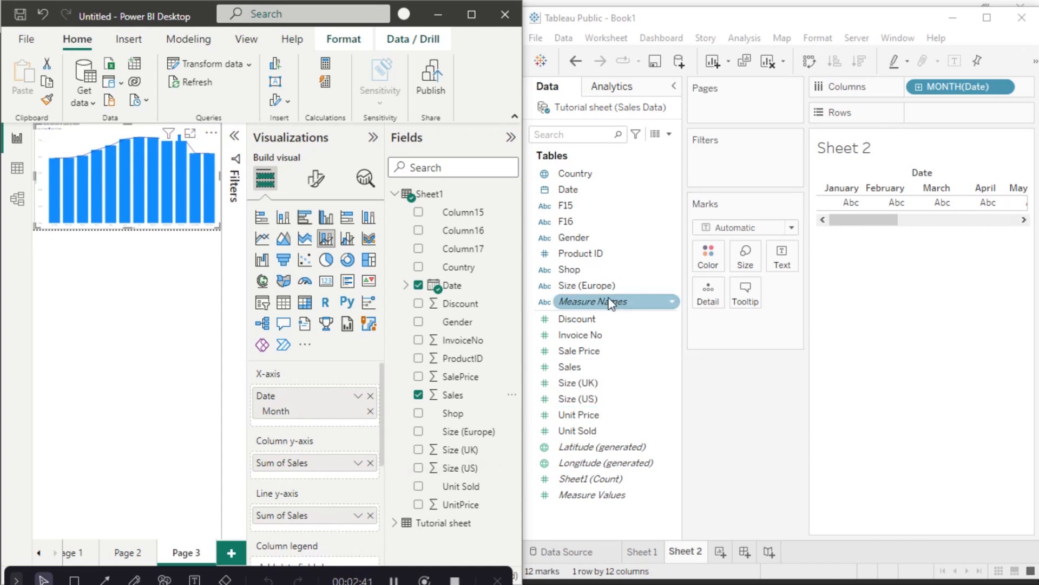
# In Tableau, place Sales on Rows twice to build two monthly sales charts on Sheet 2.
pyautogui.moveTo(583, 362); pyautogui.dragTo(929, 111)
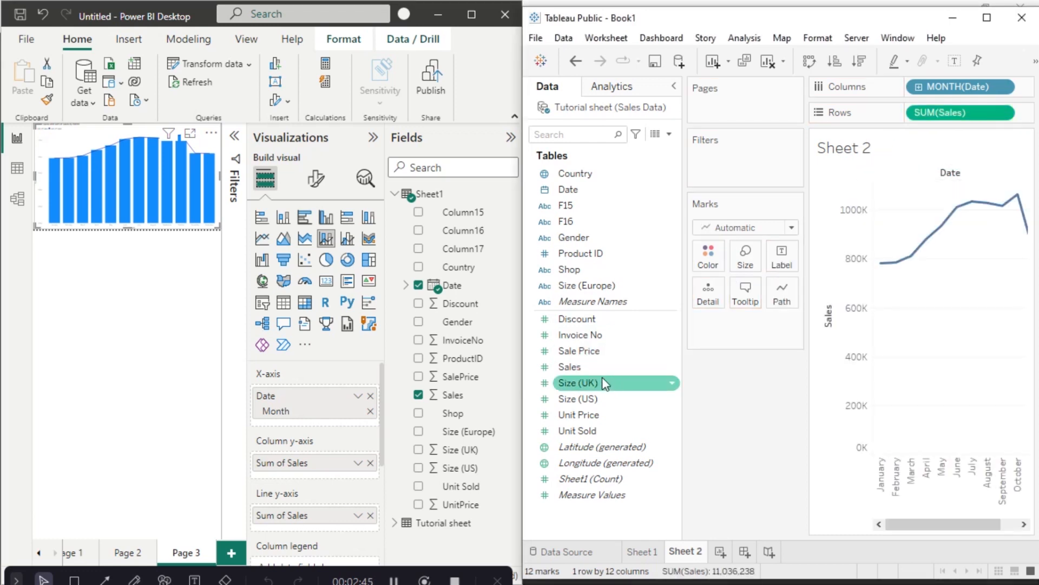
pyautogui.moveTo(603, 373); pyautogui.dragTo(1011, 122)
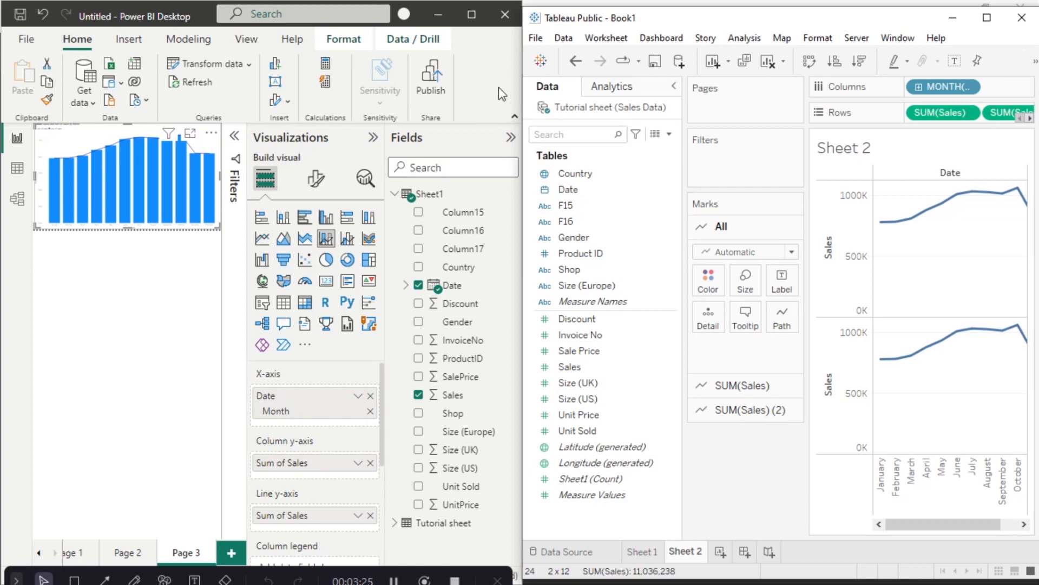
# Maximize the Power BI window and turn off the chart's X-axis title in the visual formatting options.
pyautogui.click(472, 14)
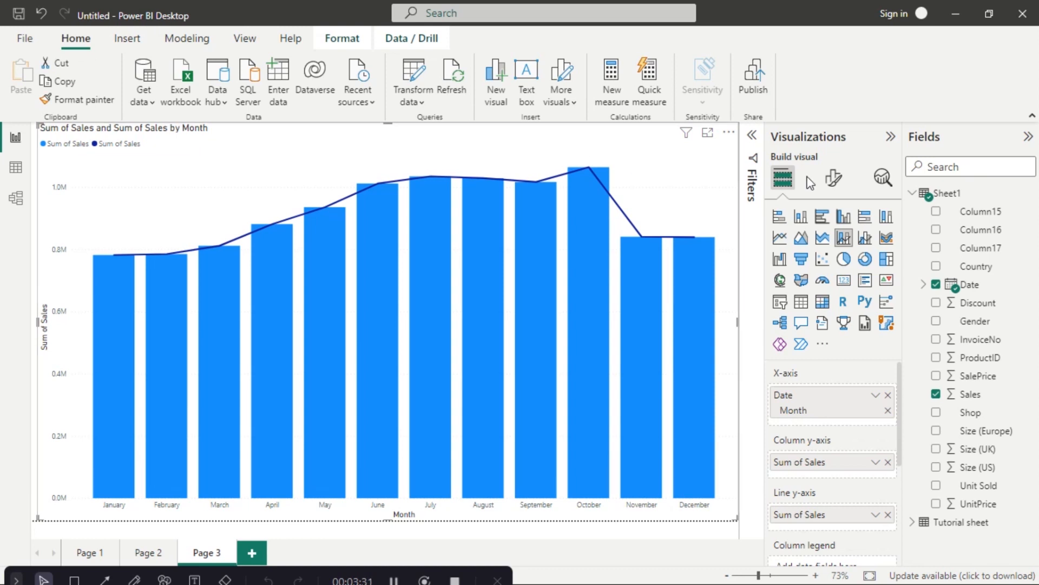
pyautogui.click(836, 181)
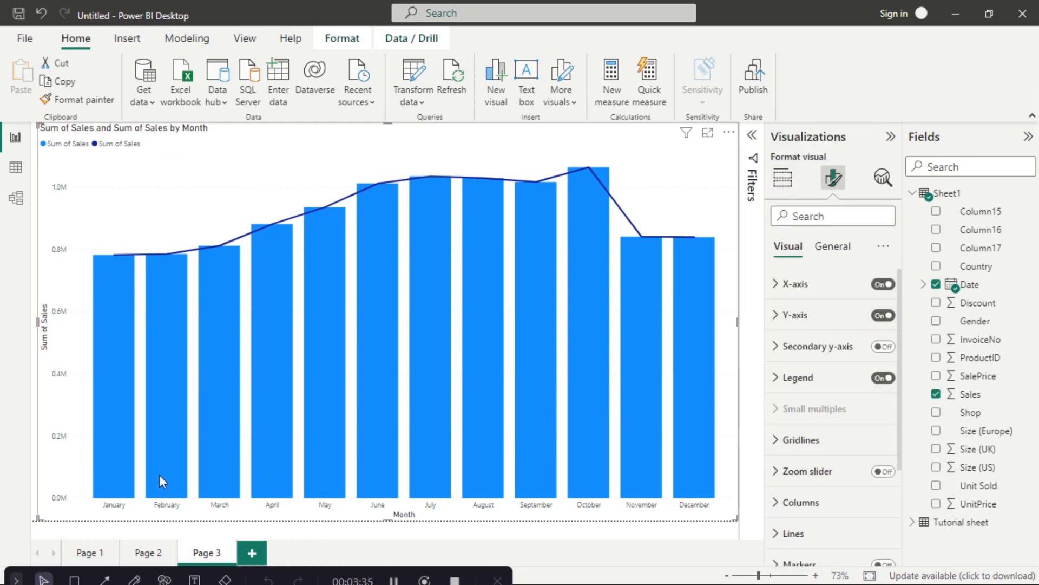
pyautogui.click(786, 287)
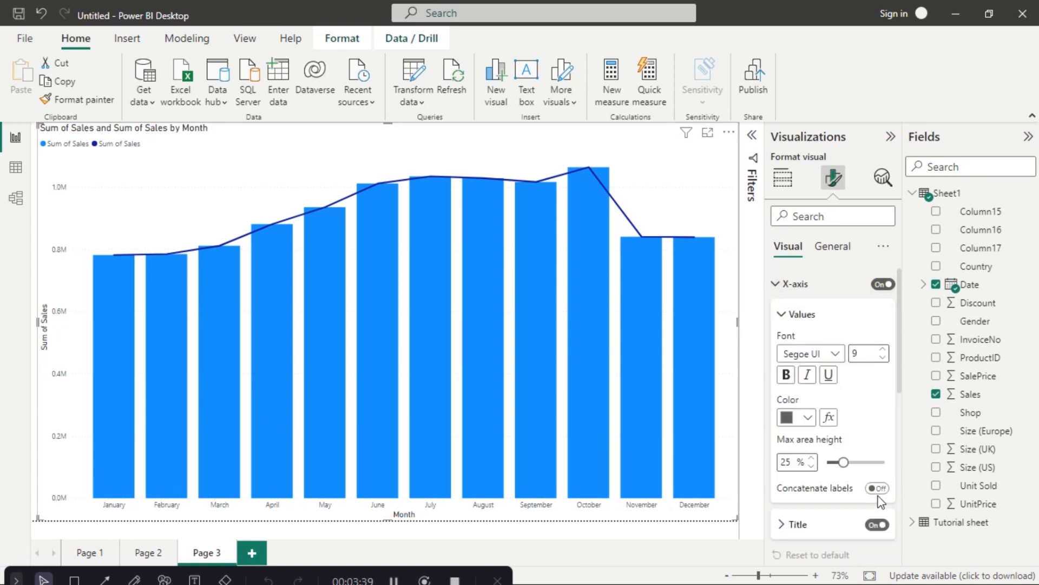
pyautogui.click(876, 524)
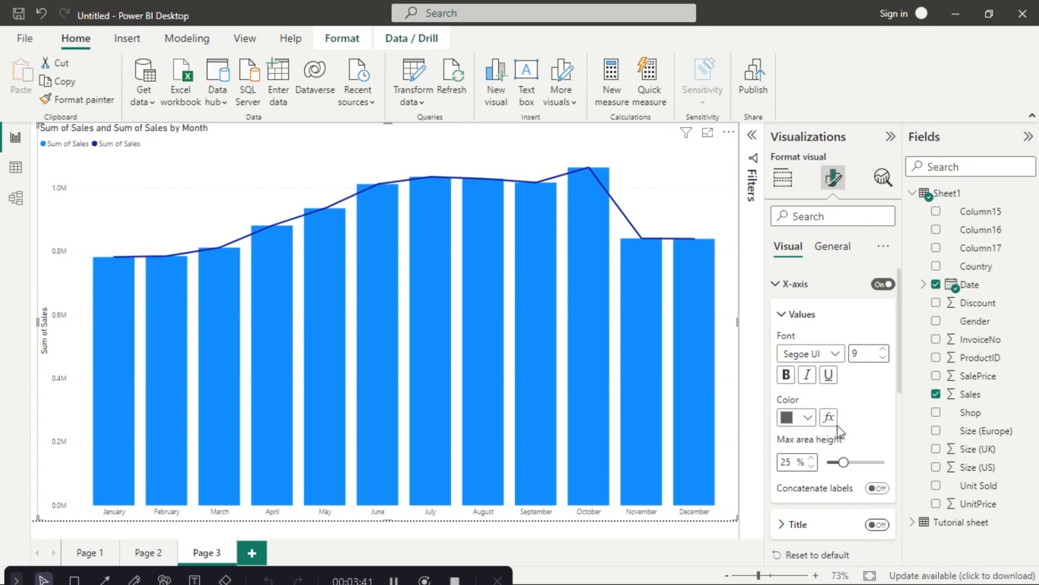
pyautogui.click(795, 284)
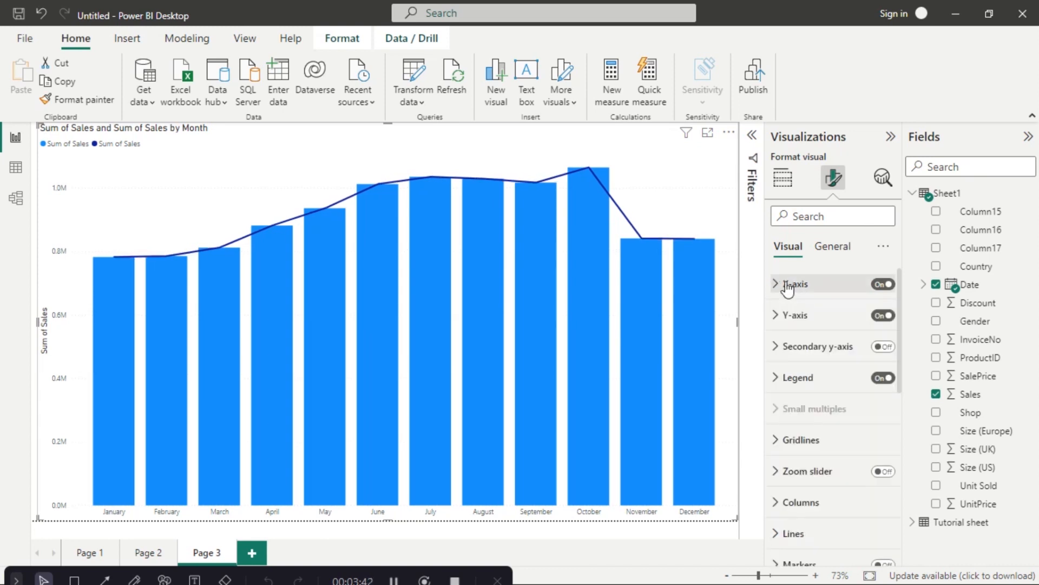
# Turn off the chart's Y-axis title.
pyautogui.click(807, 324)
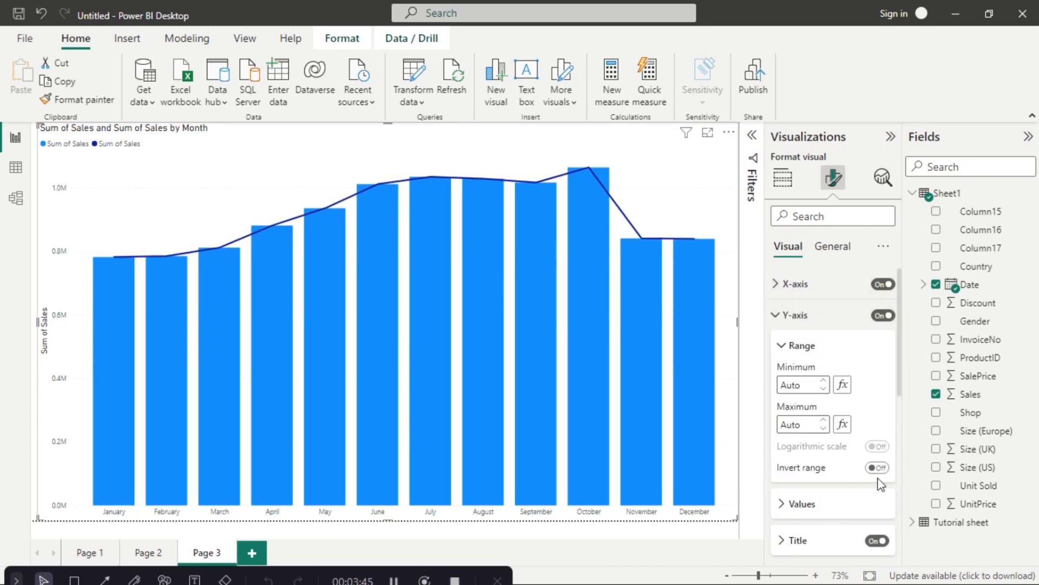
pyautogui.click(813, 543)
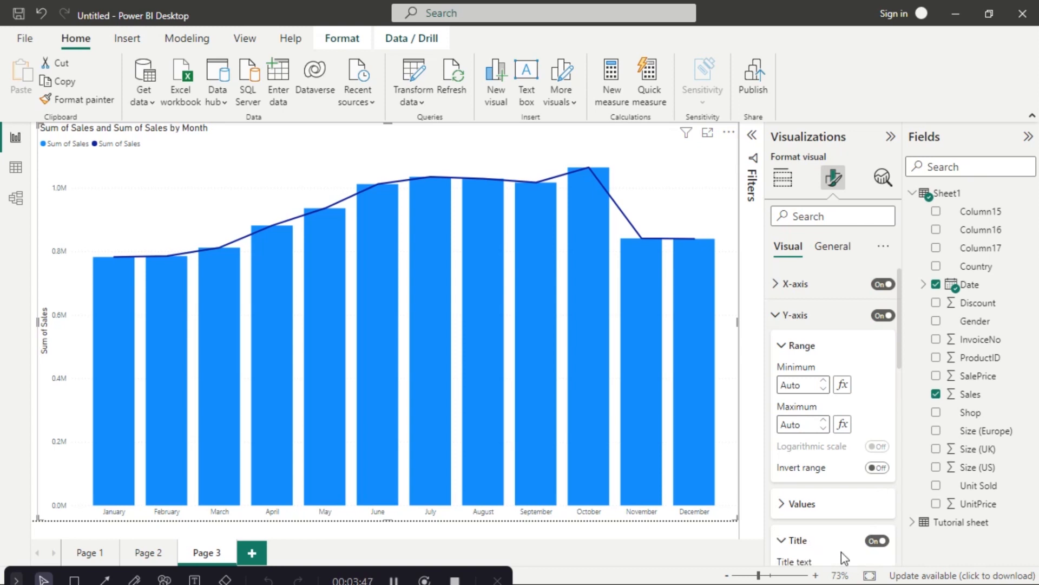
pyautogui.click(877, 540)
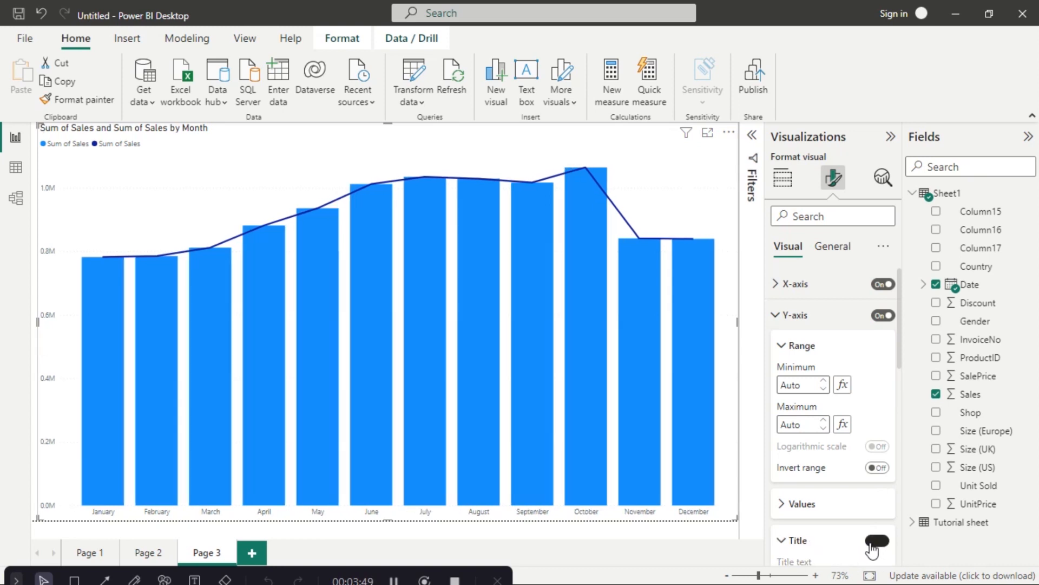
pyautogui.click(785, 542)
# Set the font size of the X-axis values to 17 and collapse the axis settings.
pyautogui.click(776, 283)
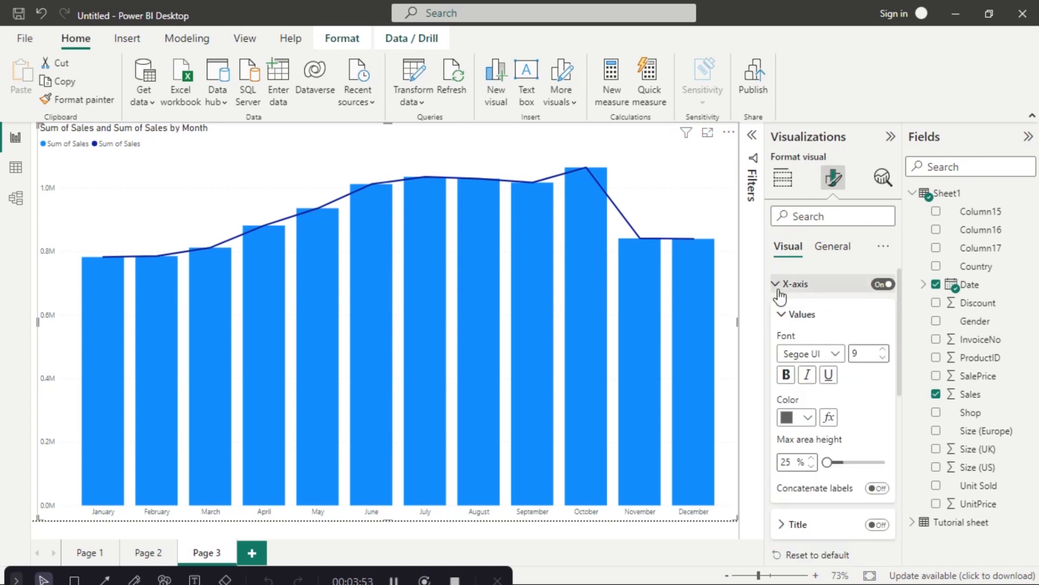
pyautogui.click(885, 350)
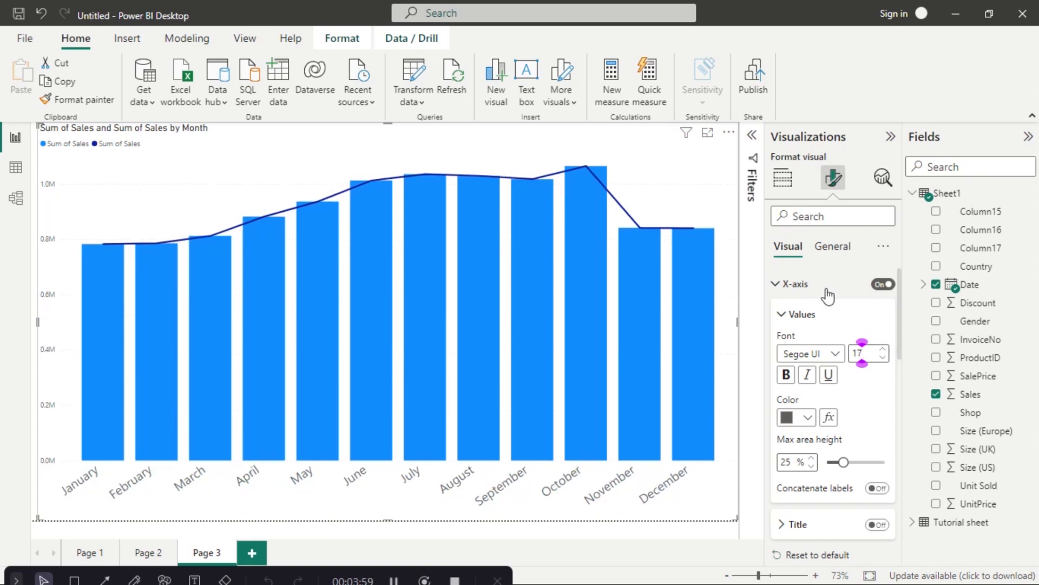
pyautogui.click(785, 291)
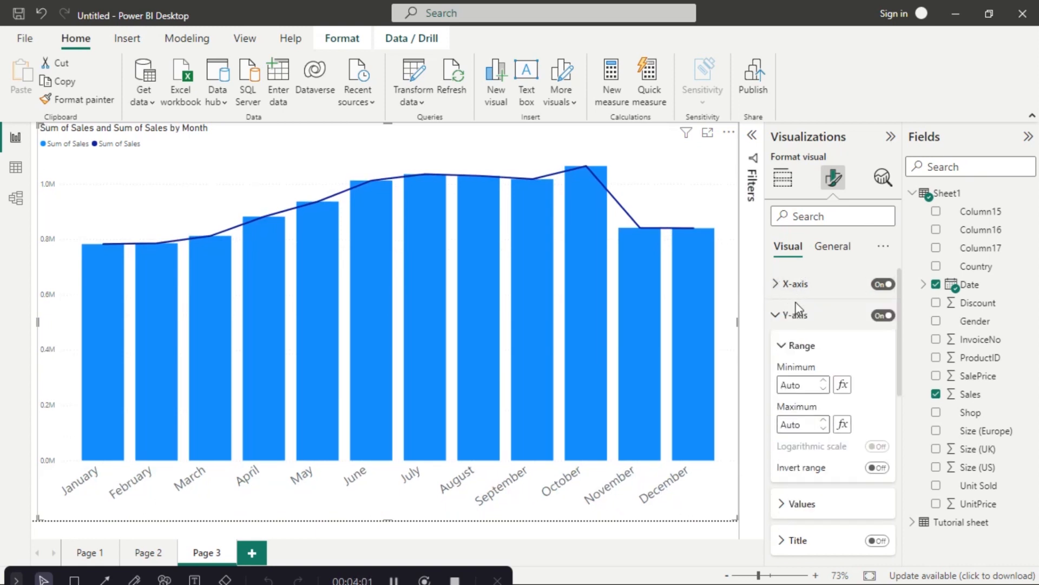
pyautogui.click(791, 318)
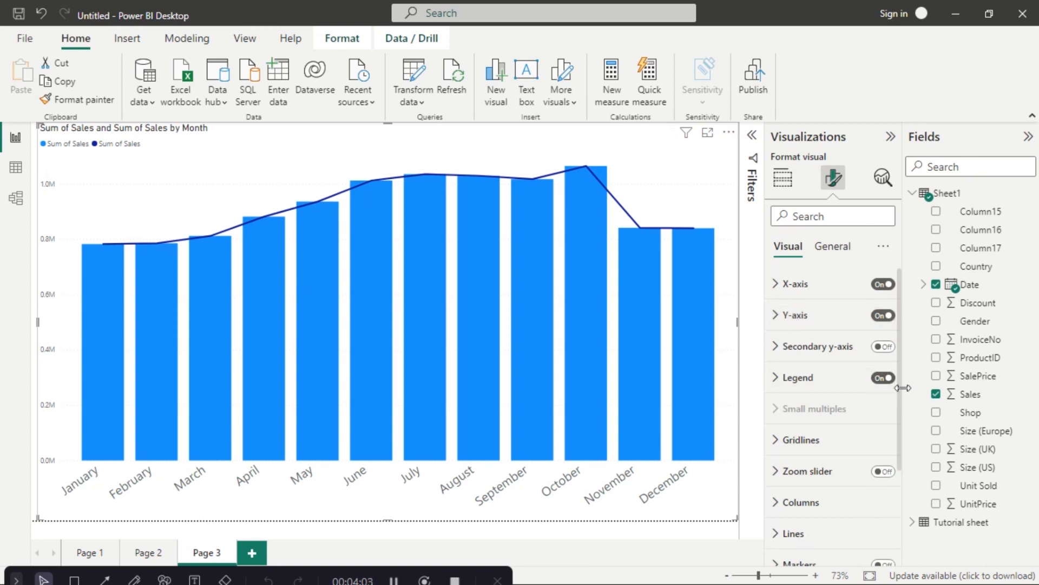
# Turn on markers for the chart's line and set their size to 20 px.
pyautogui.scroll(-3, 899, 439)
pyautogui.scroll(-1, 899, 479)
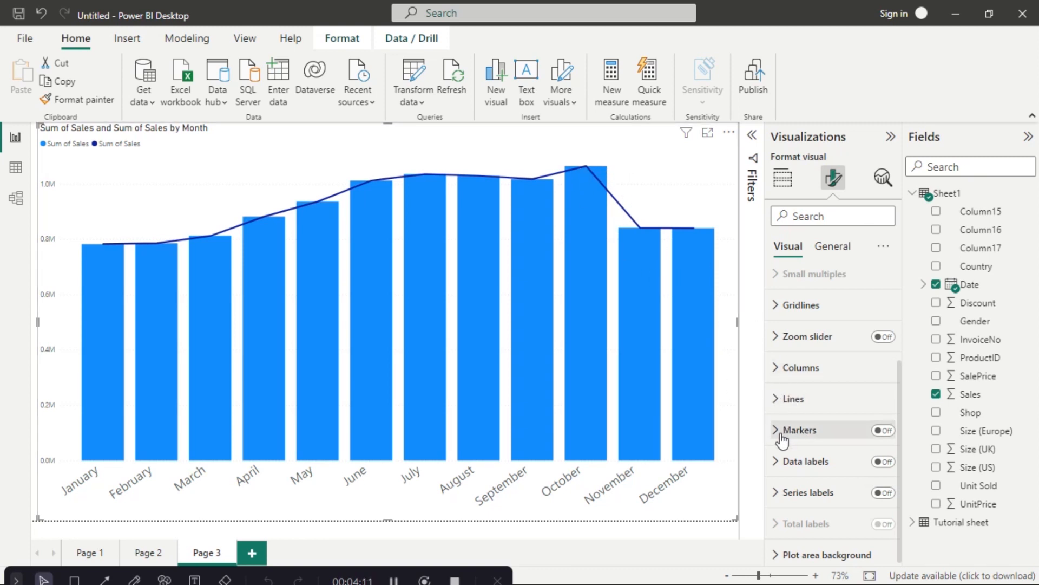
pyautogui.click(883, 431)
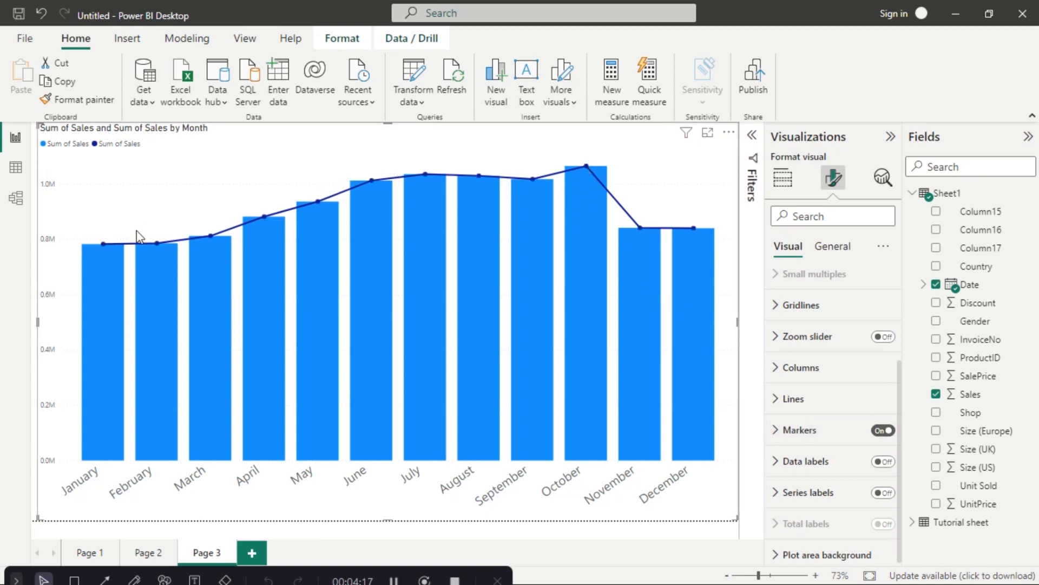
pyautogui.moveTo(552, 383)
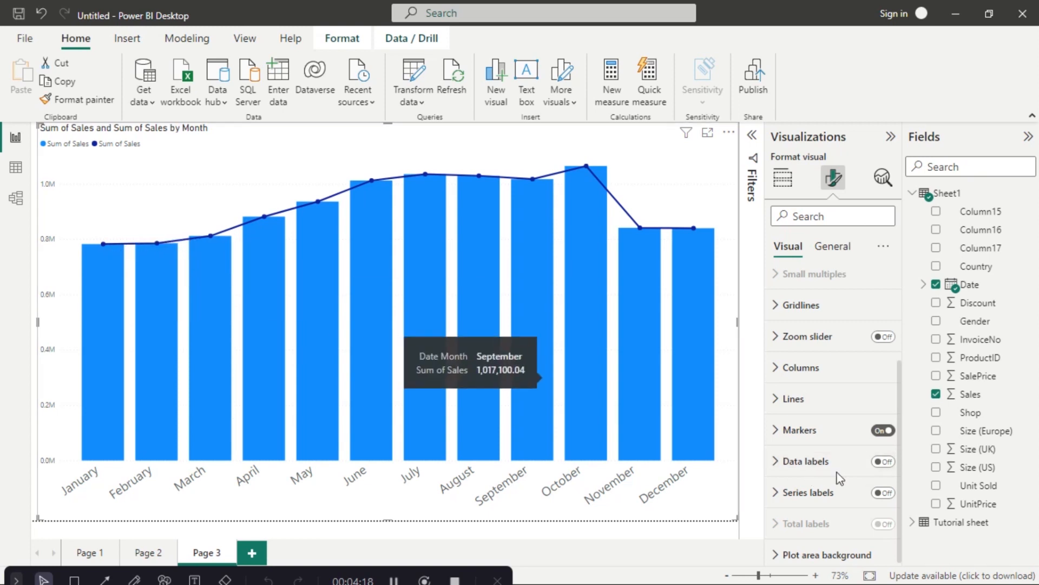
pyautogui.click(774, 432)
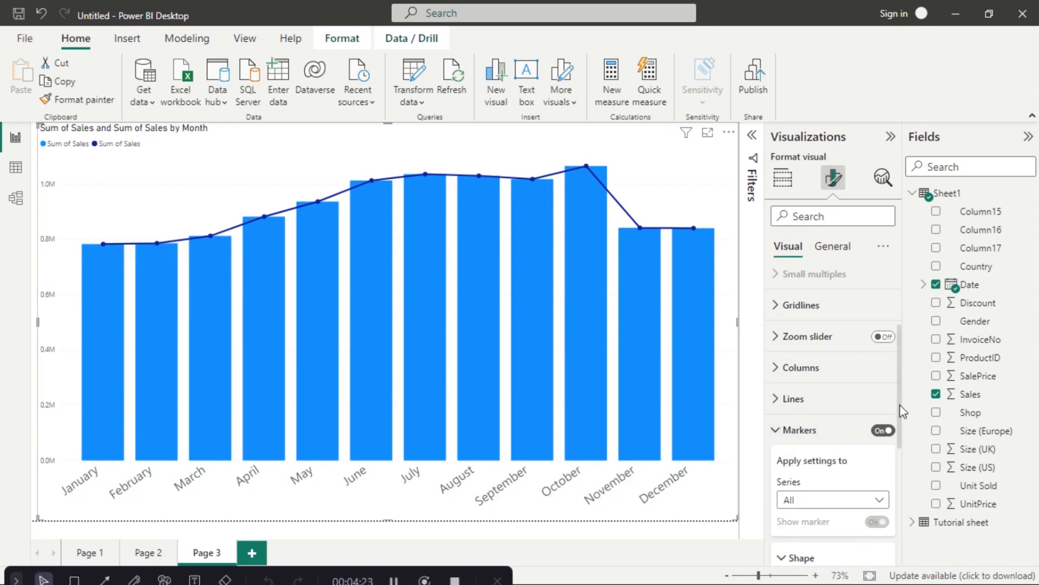
pyautogui.scroll(-5, 903, 433)
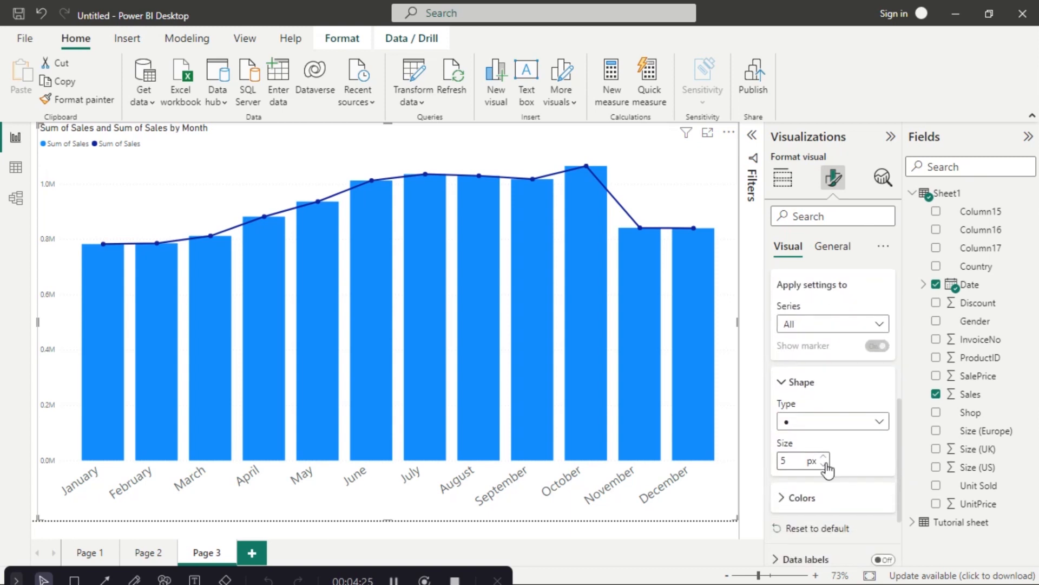
pyautogui.click(803, 461)
pyautogui.write('20')
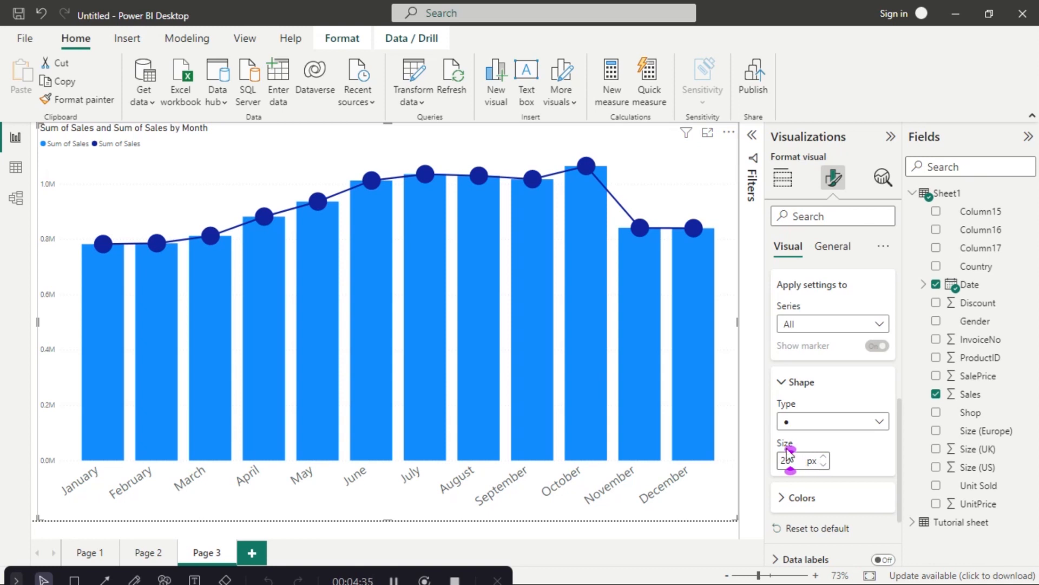
# Try the diamond and triangle shapes for the line markers and switch back to the circle.
pyautogui.click(874, 427)
pyautogui.click(820, 475)
pyautogui.click(880, 430)
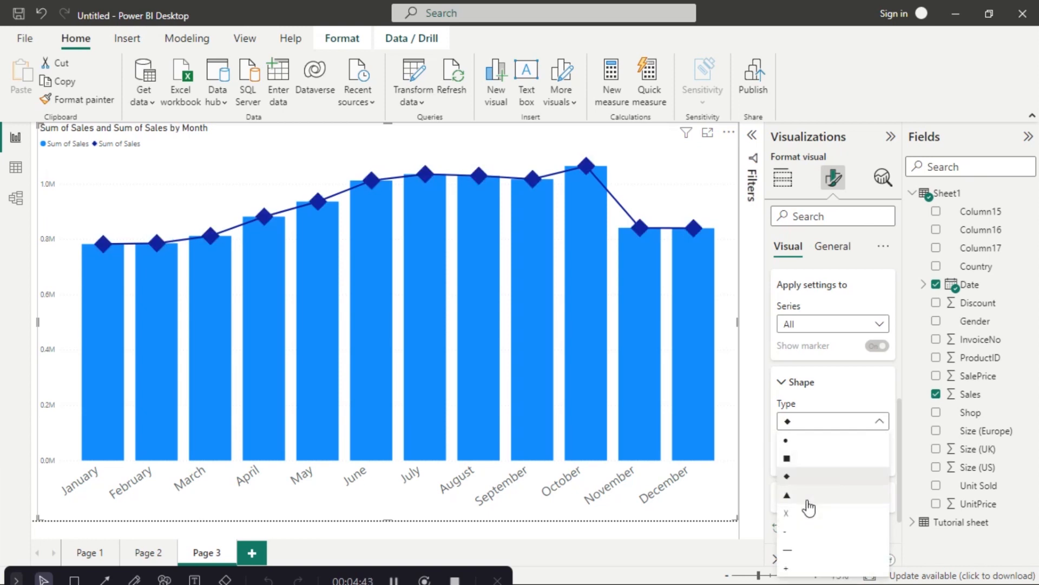
pyautogui.click(806, 494)
pyautogui.click(886, 427)
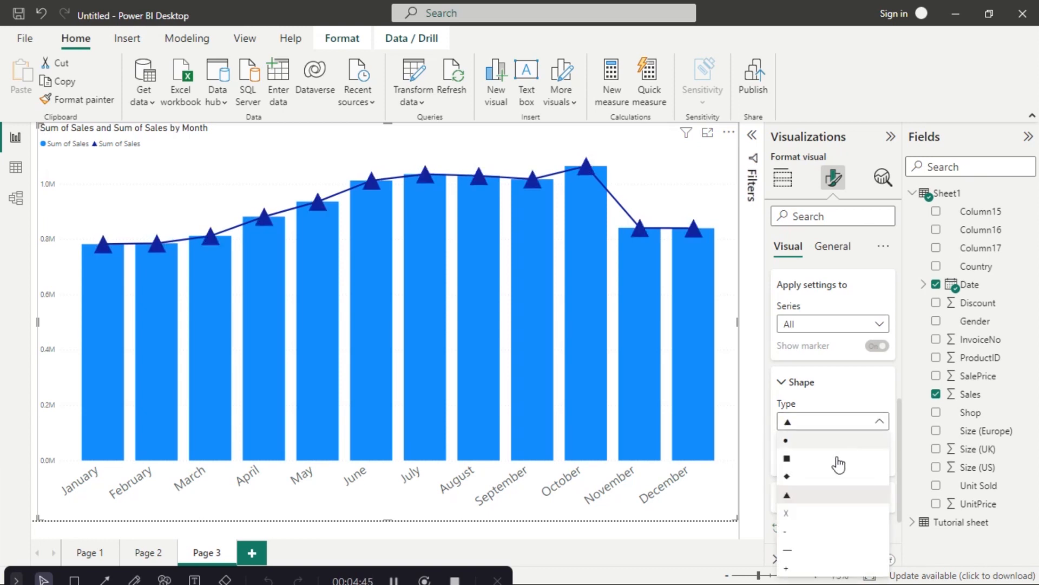
pyautogui.click(803, 442)
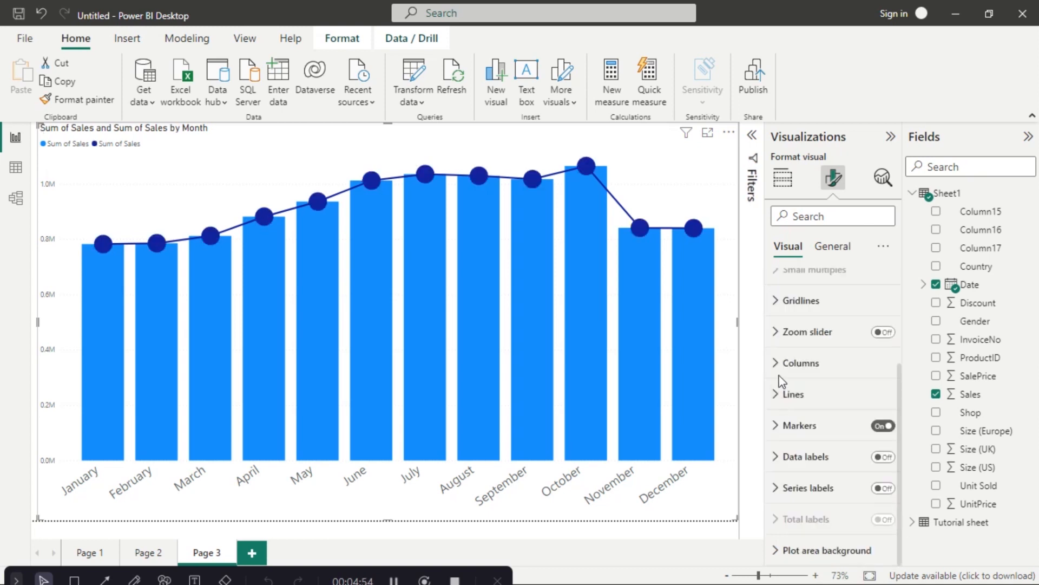
# Hide the line connecting the markers by setting its stroke width to 0 px.
pyautogui.click(778, 396)
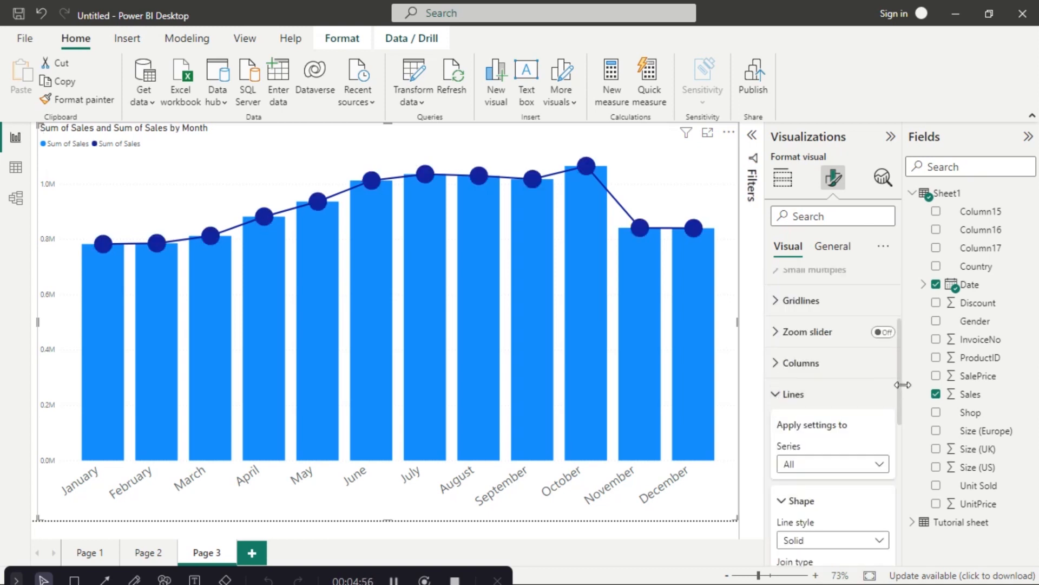
pyautogui.moveTo(898, 389); pyautogui.dragTo(896, 446)
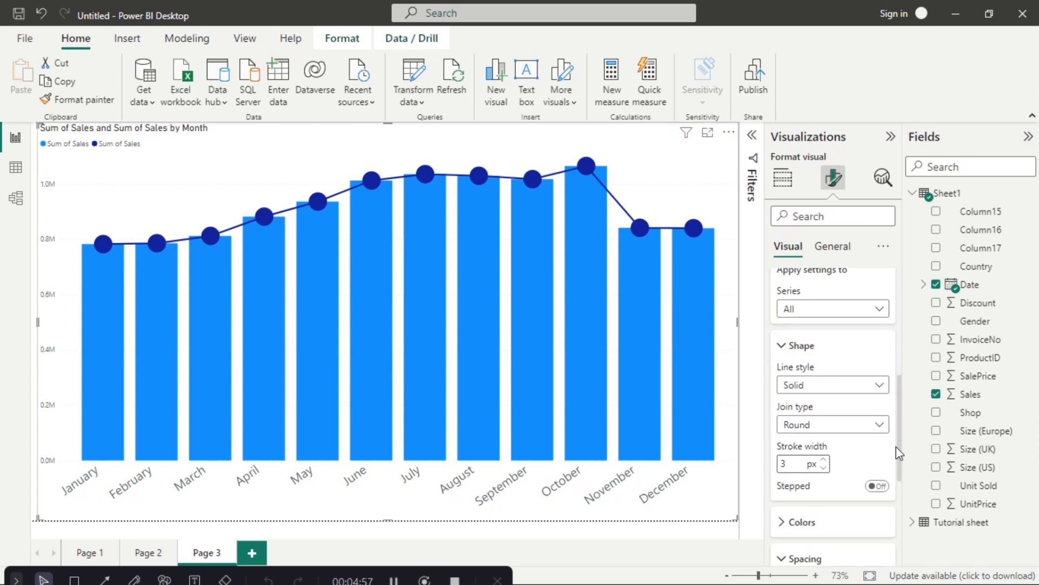
pyautogui.click(824, 467)
pyautogui.click(824, 468)
pyautogui.click(824, 467)
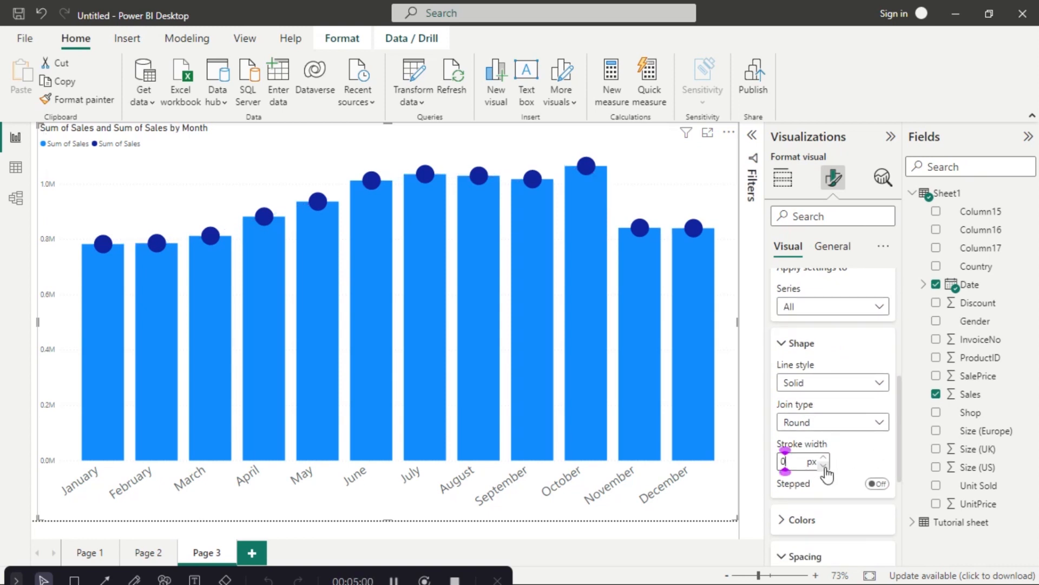
pyautogui.scroll(3, 833, 378)
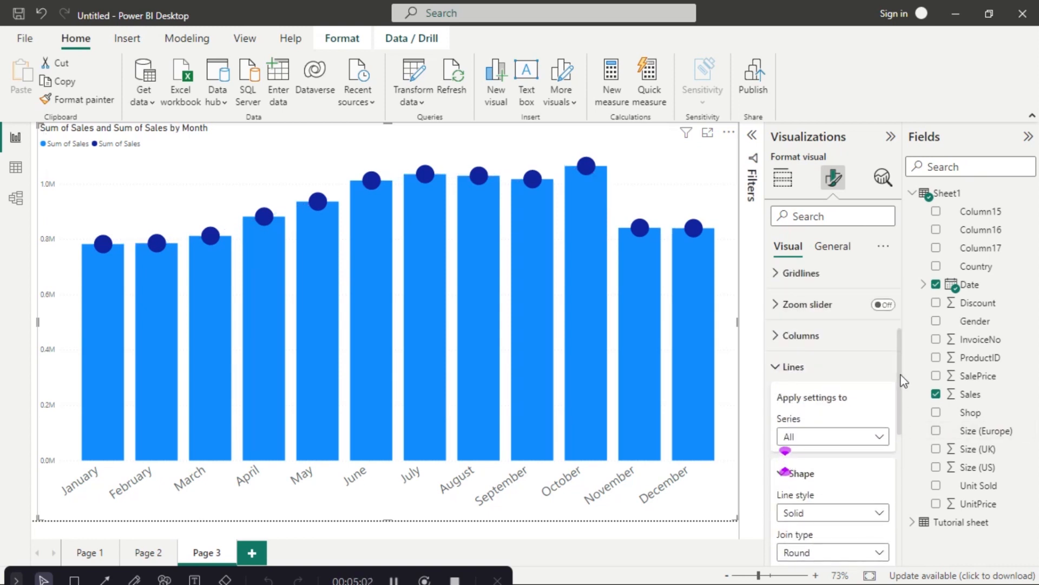
pyautogui.click(792, 377)
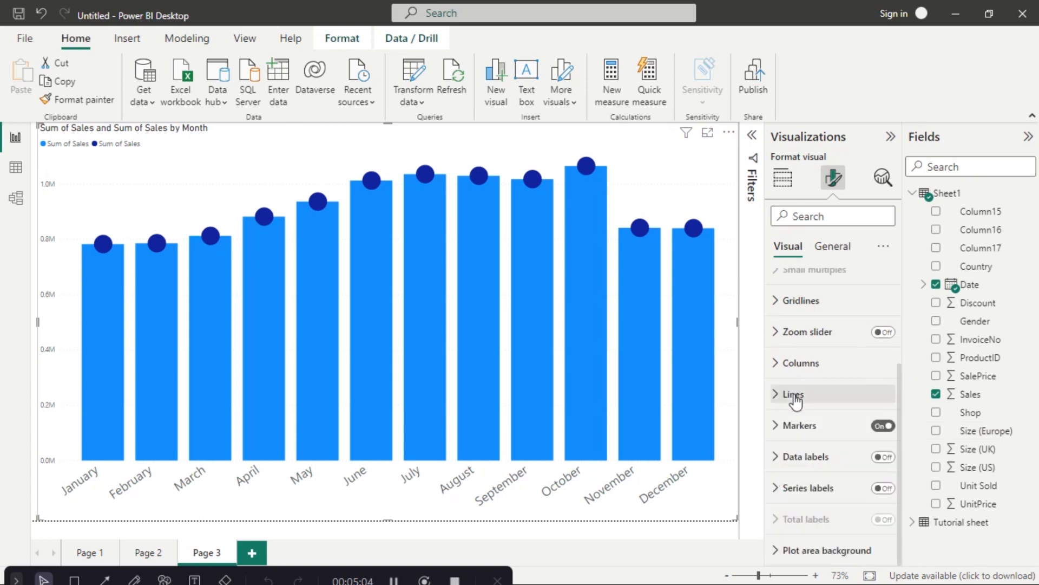
# Make the columns narrower by setting their inner padding to 50 px in the spacing options.
pyautogui.click(788, 368)
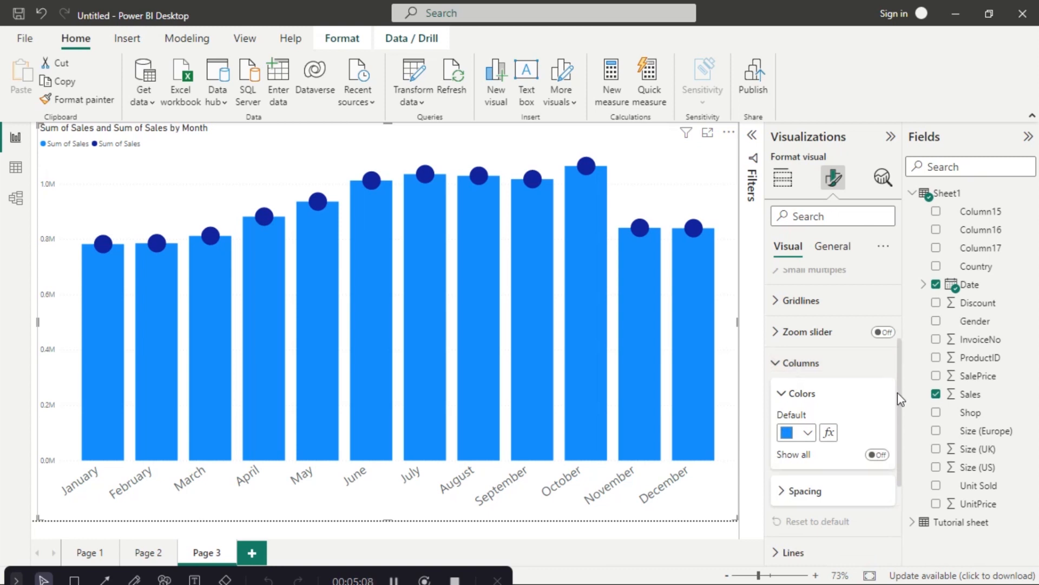
pyautogui.click(793, 491)
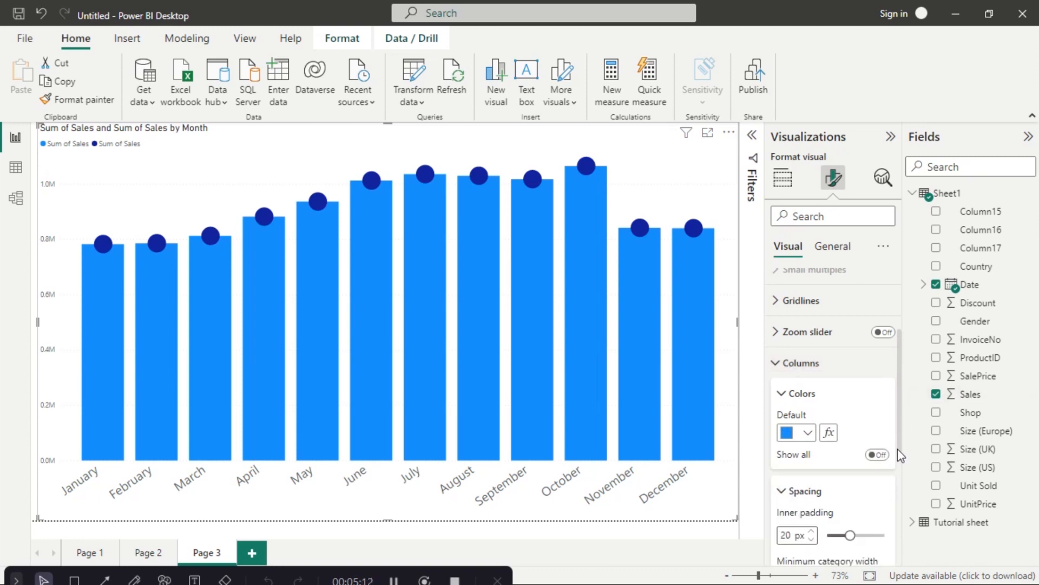
pyautogui.moveTo(897, 449); pyautogui.dragTo(898, 500)
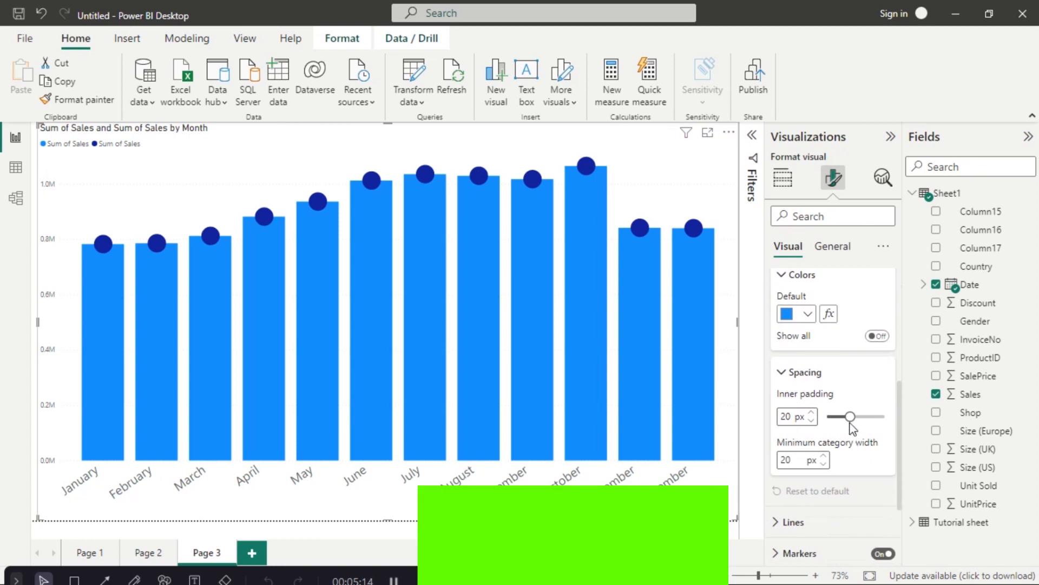
pyautogui.moveTo(850, 416); pyautogui.dragTo(887, 418)
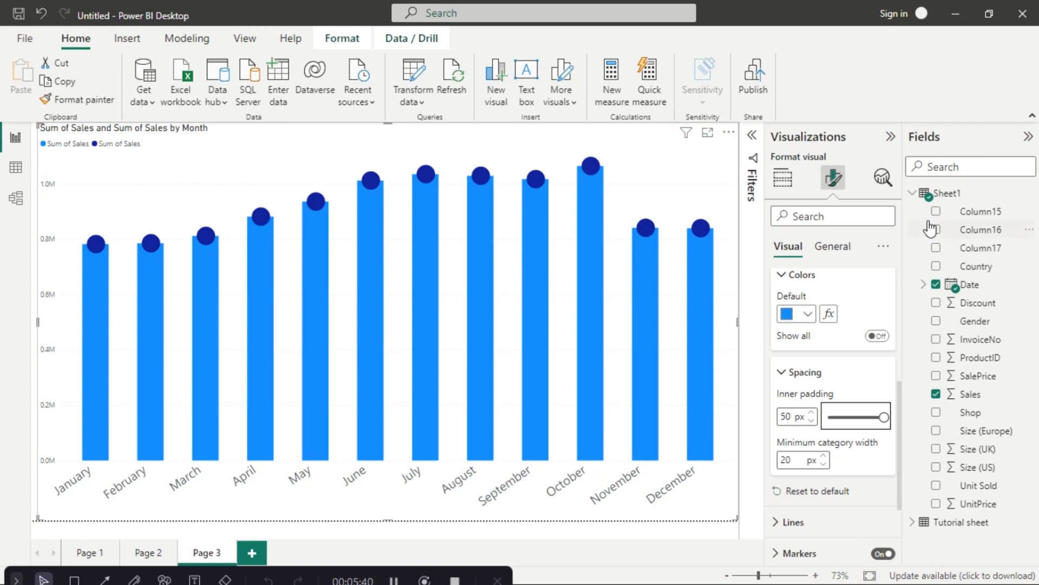
# Restore the Power BI window to half size, maximize Tableau, and change the mark type of all Sales charts to Bar.
pyautogui.click(989, 14)
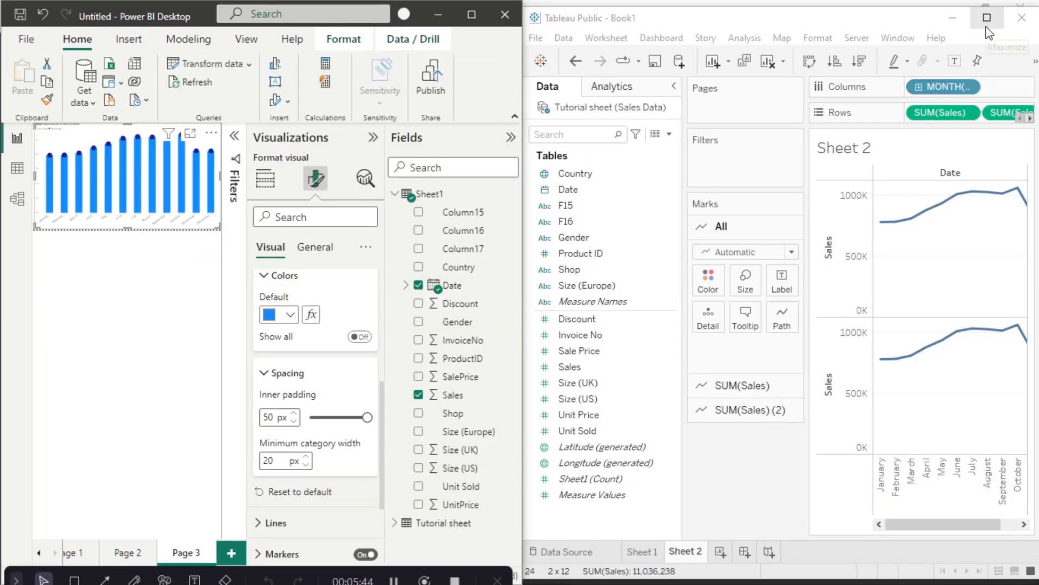
pyautogui.click(987, 17)
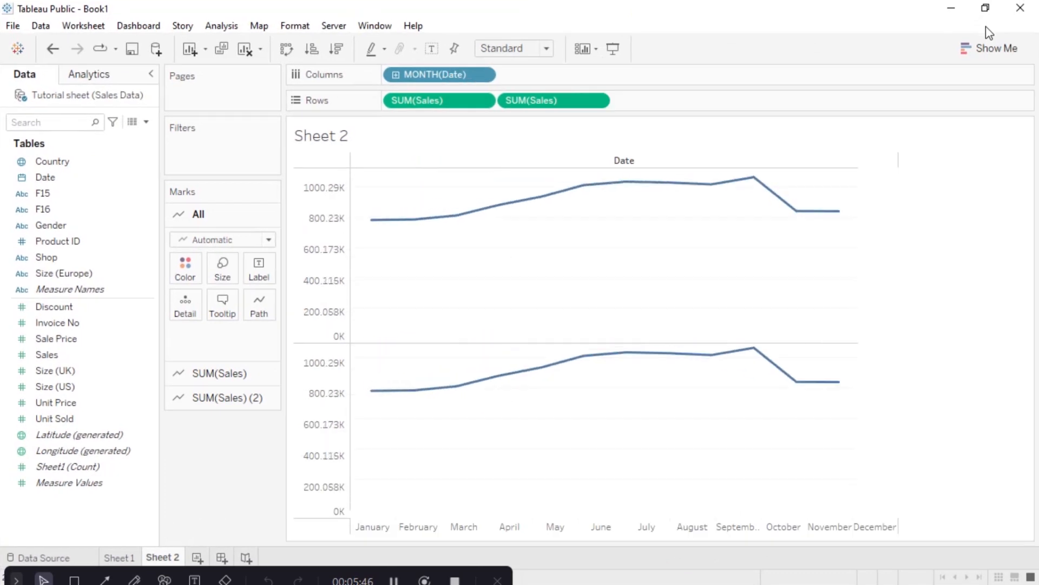
pyautogui.click(269, 241)
pyautogui.click(227, 269)
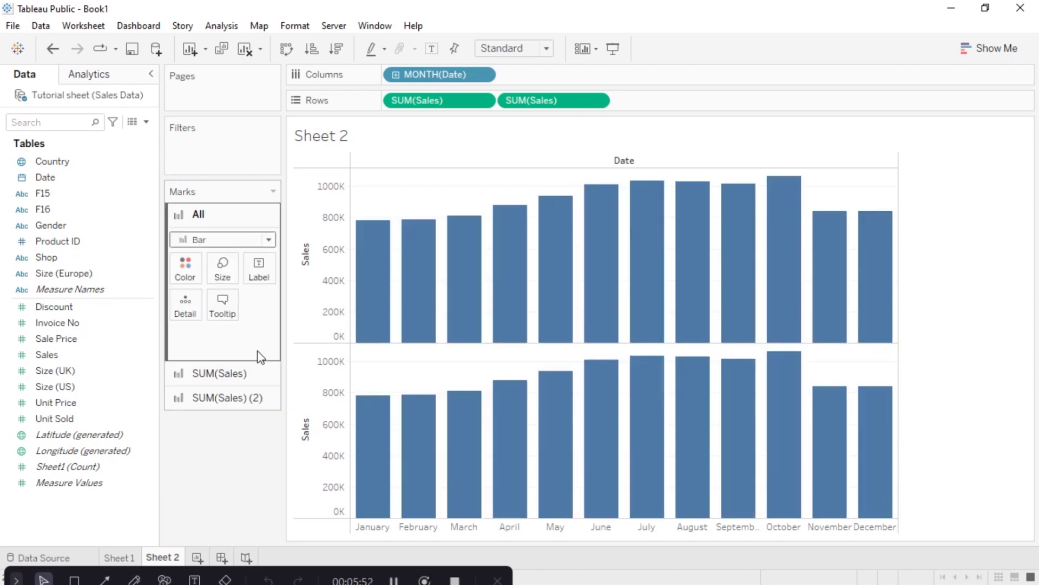
# Change the second Sales measure's marks to Circle and overlay both charts with Dual Axis.
pyautogui.click(260, 397)
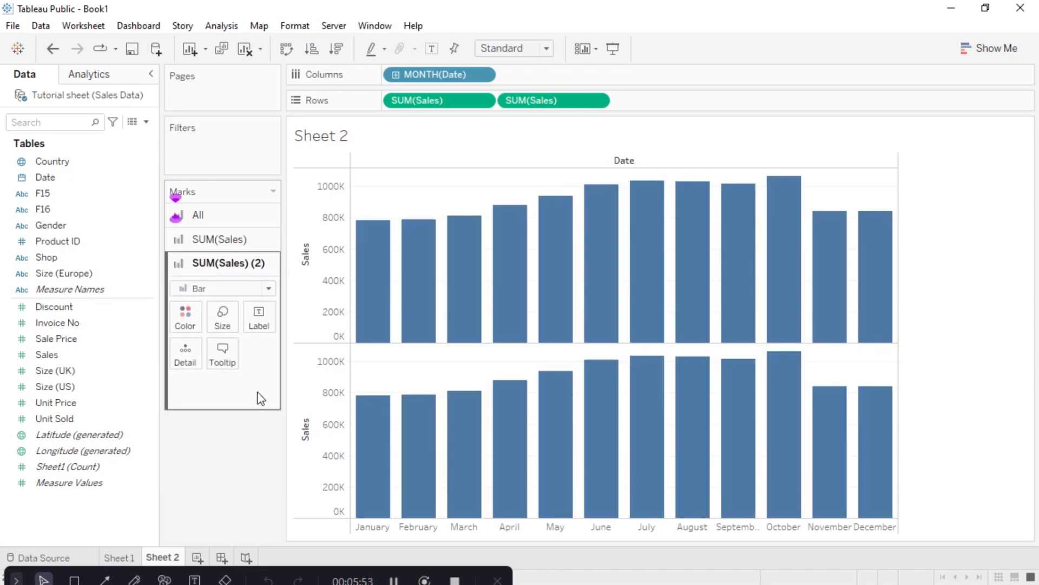
pyautogui.click(267, 290)
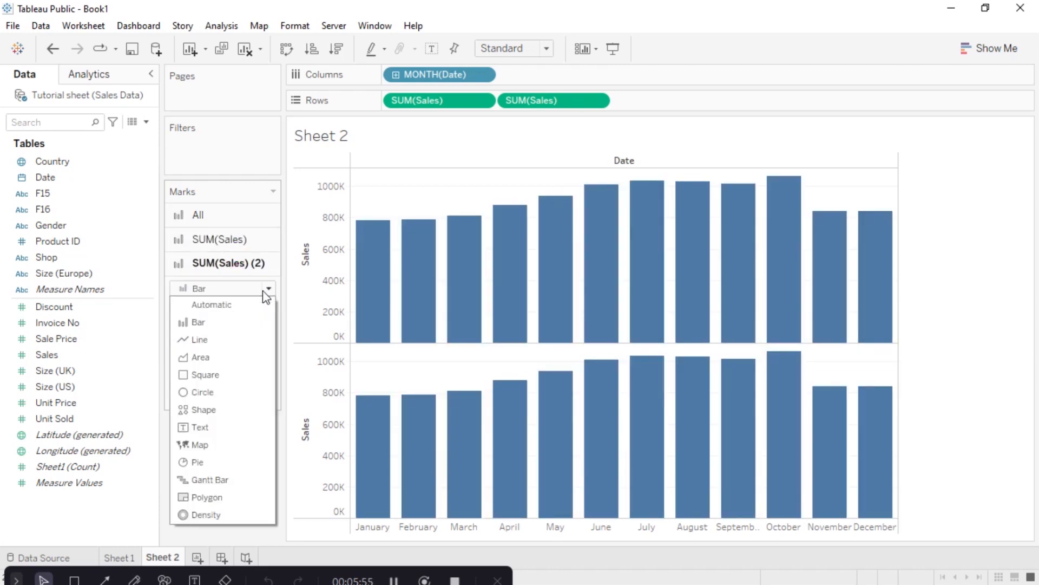
pyautogui.click(230, 394)
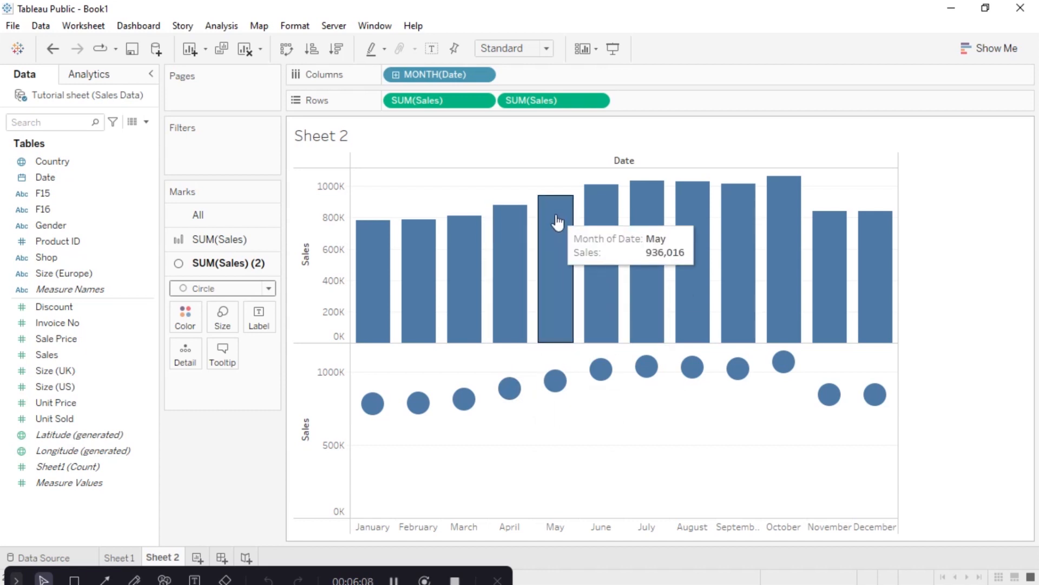
pyautogui.click(596, 101)
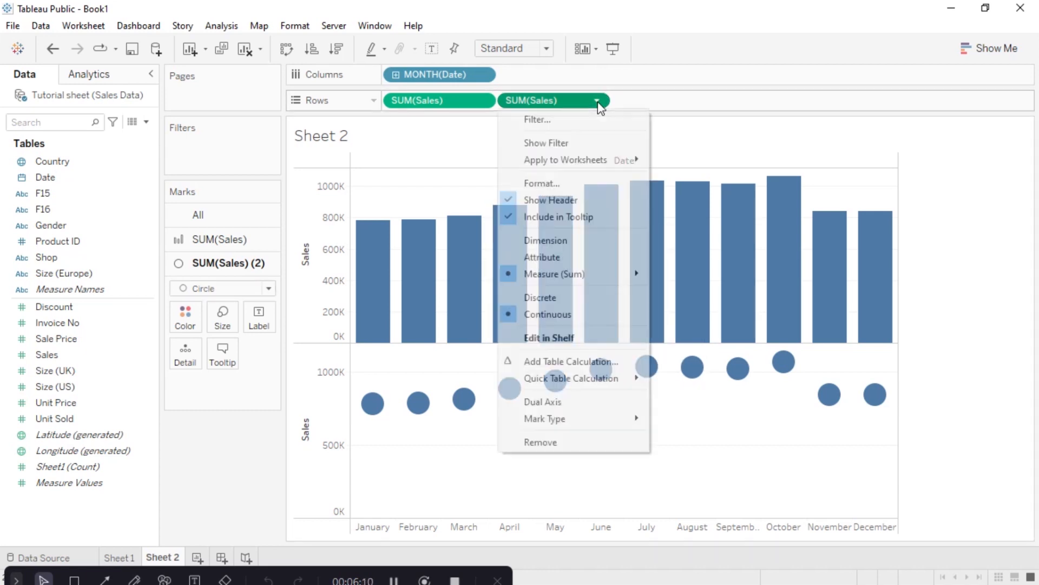
pyautogui.click(563, 398)
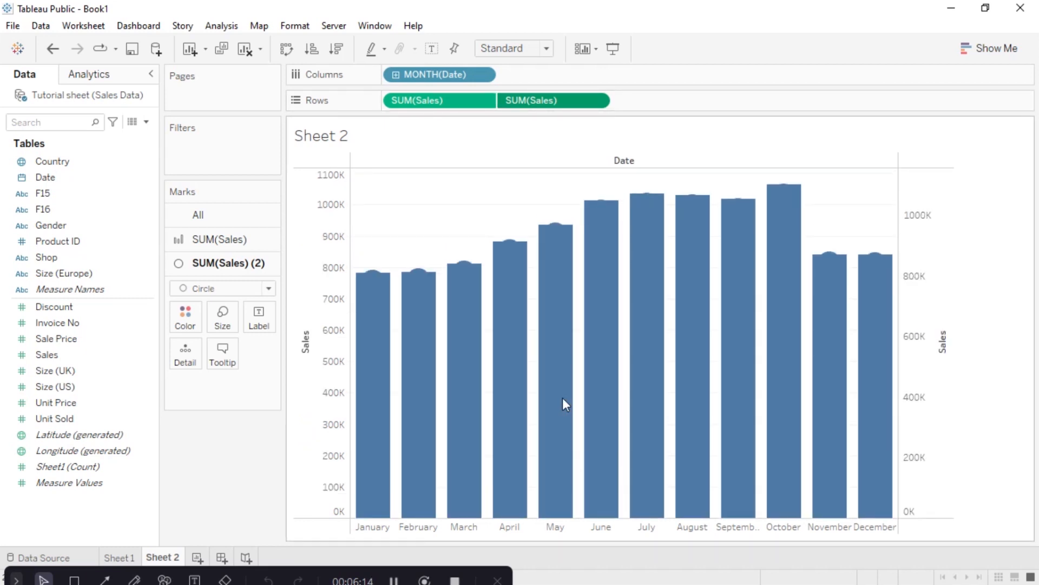
# Hide the Sales axis headers and fit the chart to Entire View.
pyautogui.click(305, 334)
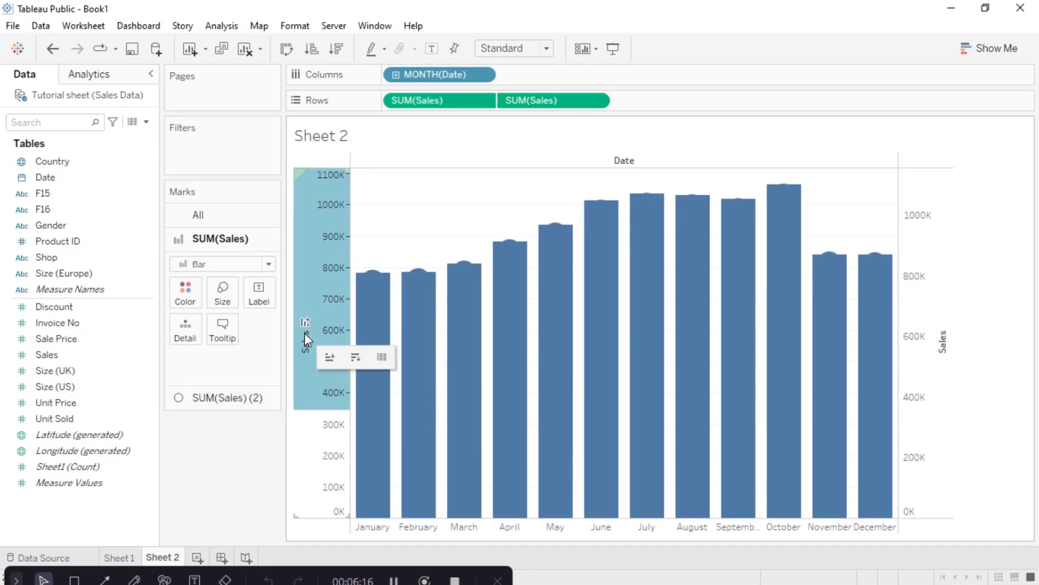
pyautogui.rightClick(305, 334)
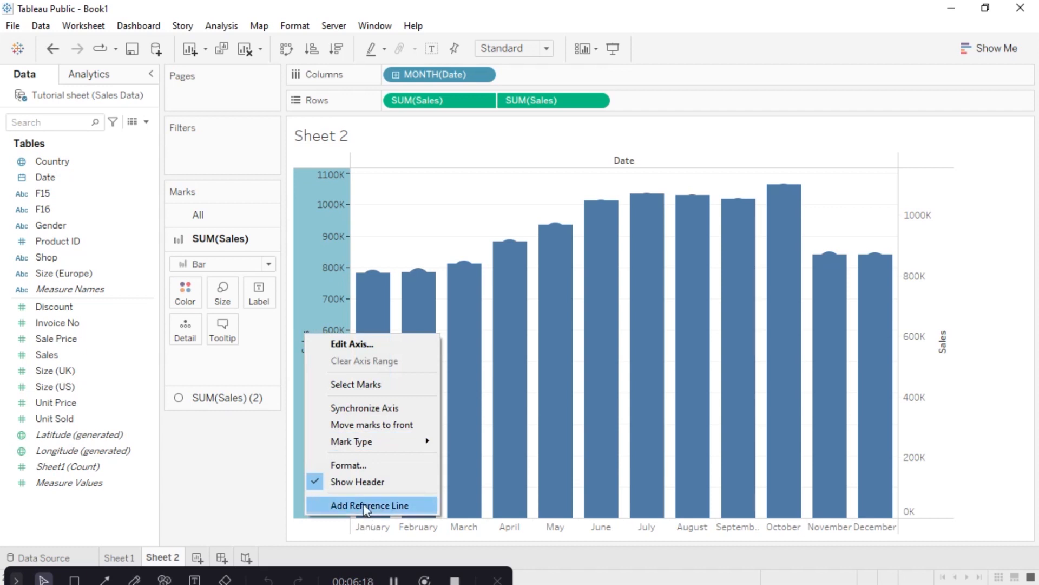
pyautogui.click(358, 481)
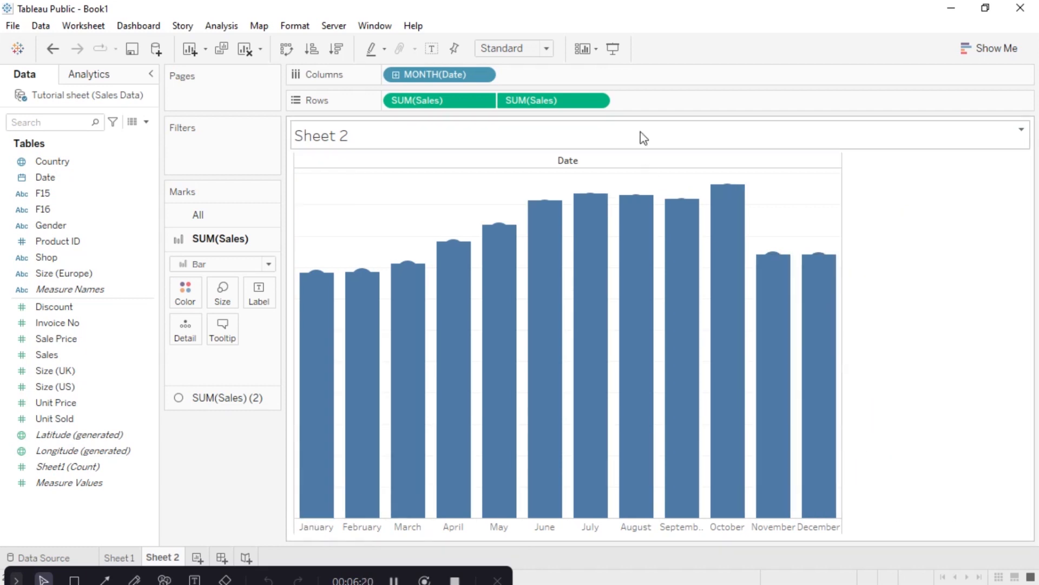
pyautogui.click(549, 52)
pyautogui.click(527, 101)
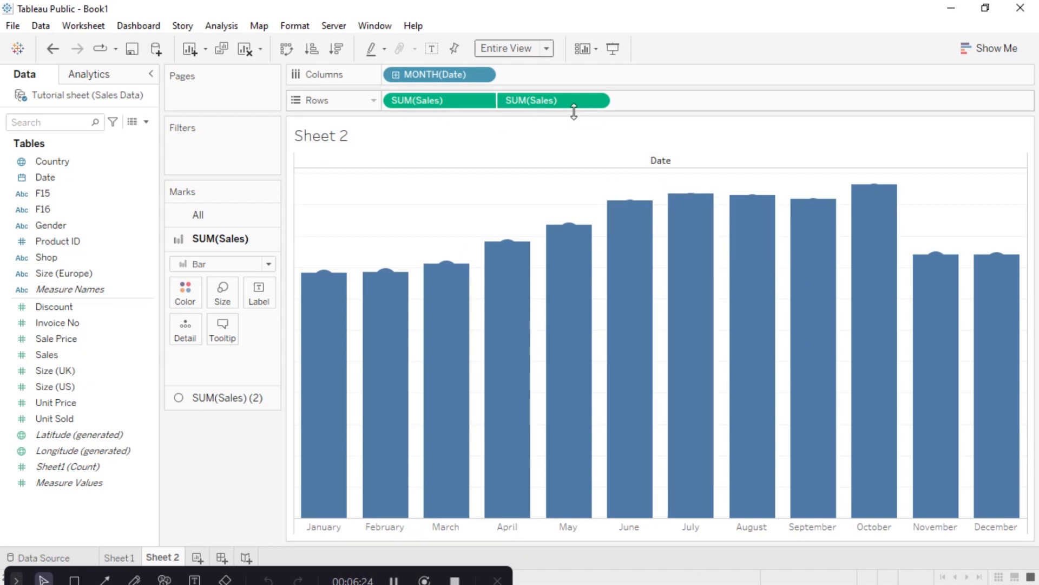
# Color the Sales circle marks orange and order the two Sales measures so the circles sit in front of the bars.
pyautogui.moveTo(631, 217)
pyautogui.moveTo(549, 97); pyautogui.dragTo(401, 103)
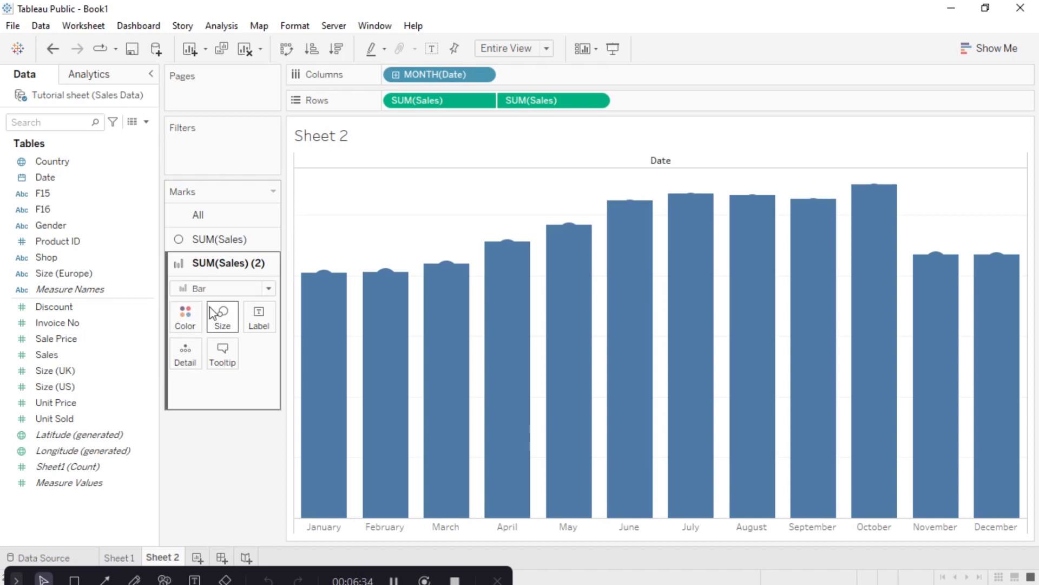
pyautogui.click(220, 239)
pyautogui.click(186, 290)
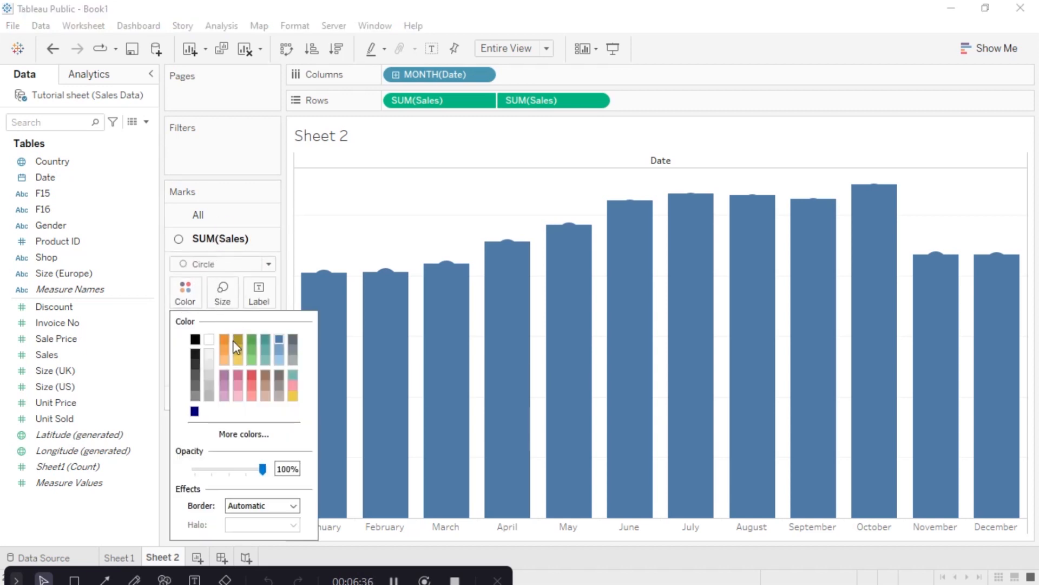
pyautogui.click(225, 340)
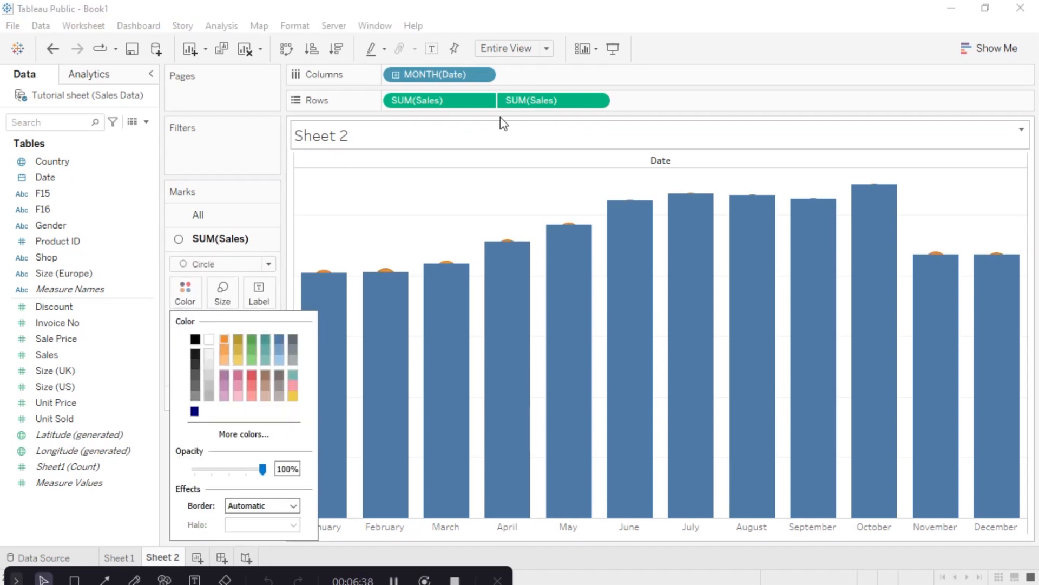
pyautogui.moveTo(531, 102); pyautogui.dragTo(399, 111)
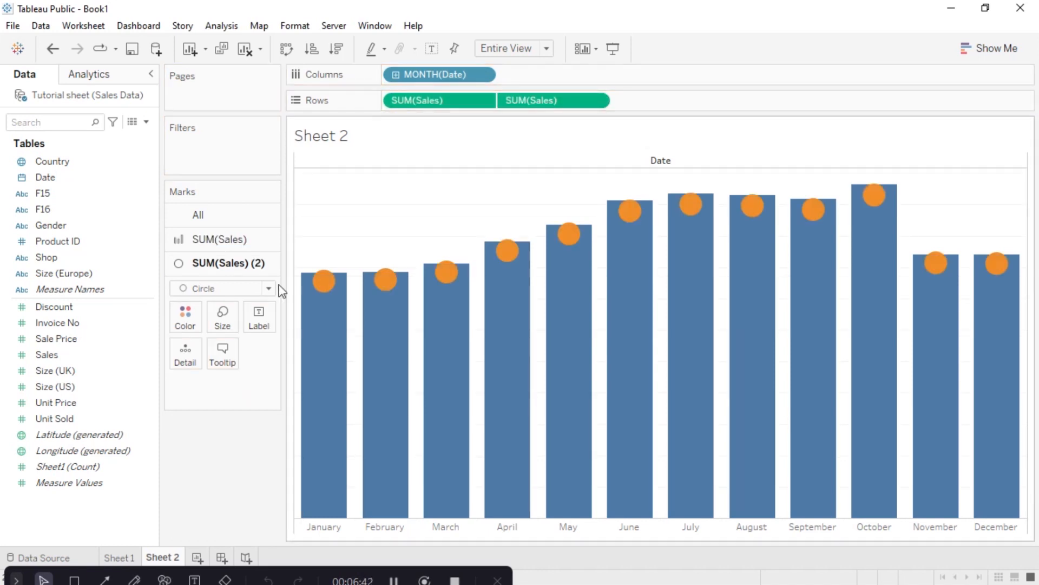
# Reduce the size of the Sales bars to thin stems slightly wider than a hairline.
pyautogui.click(218, 239)
pyautogui.click(223, 302)
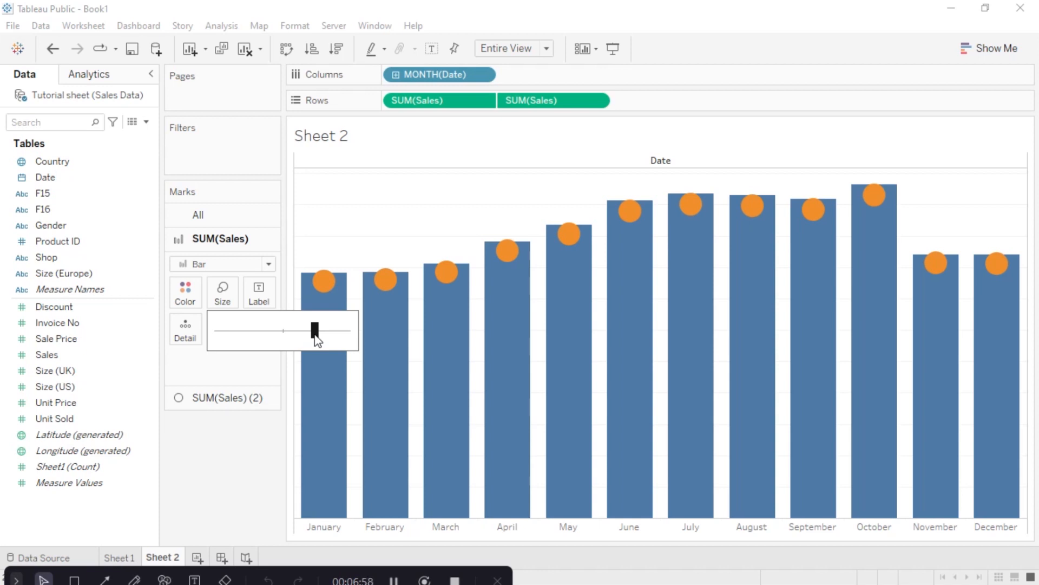
pyautogui.moveTo(315, 334); pyautogui.dragTo(269, 335)
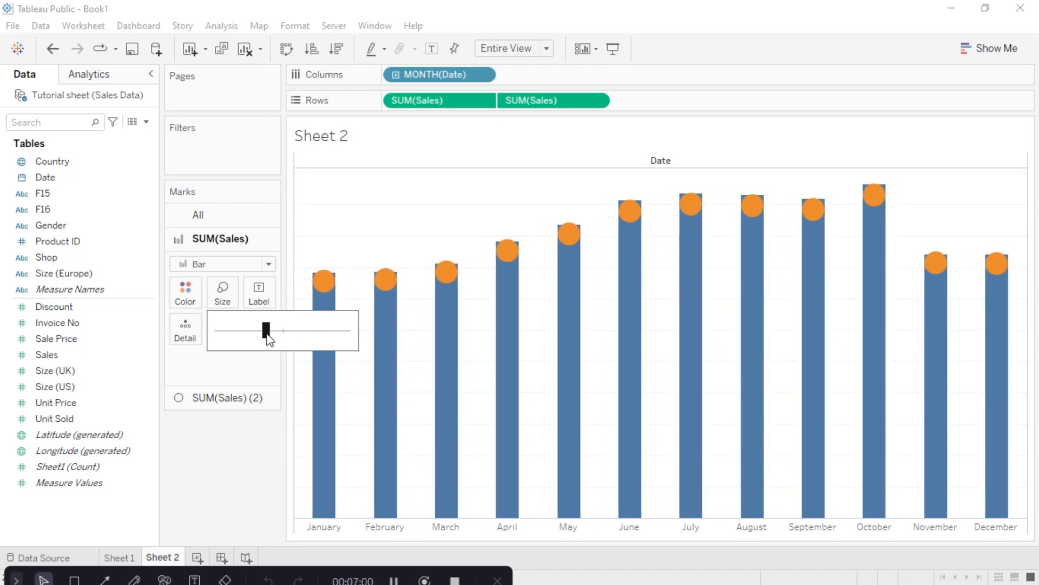
pyautogui.moveTo(266, 334); pyautogui.dragTo(220, 335)
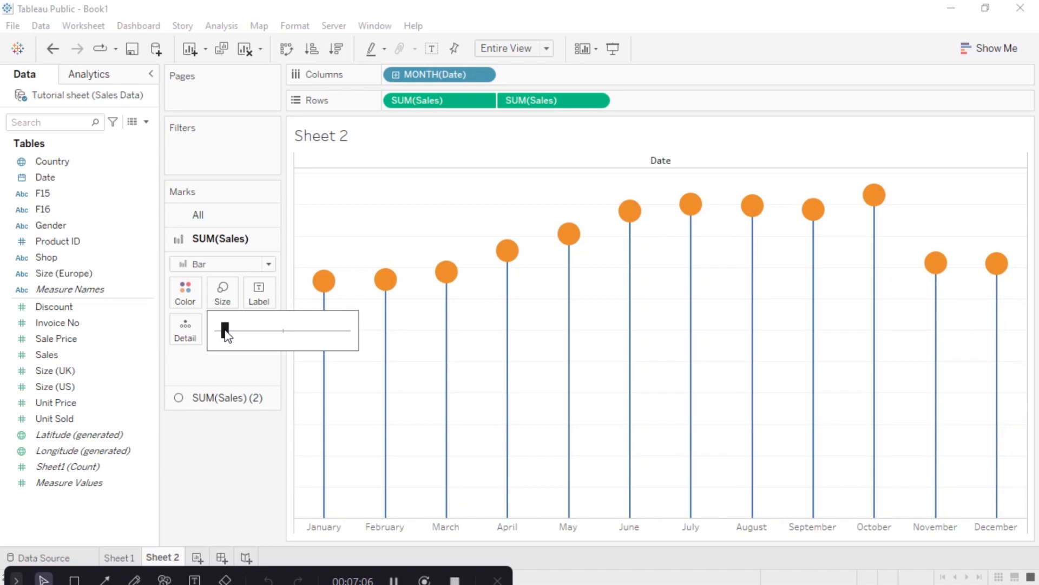
pyautogui.moveTo(227, 335); pyautogui.dragTo(236, 335)
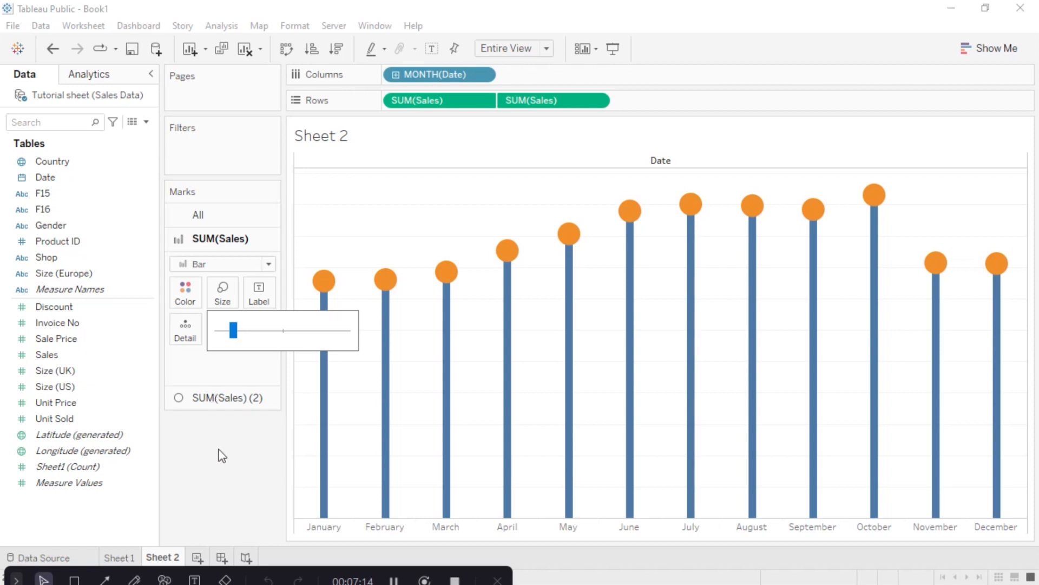
# Enlarge the orange circle marks of the second Sales measure to about the middle of the size range.
pyautogui.click(218, 410)
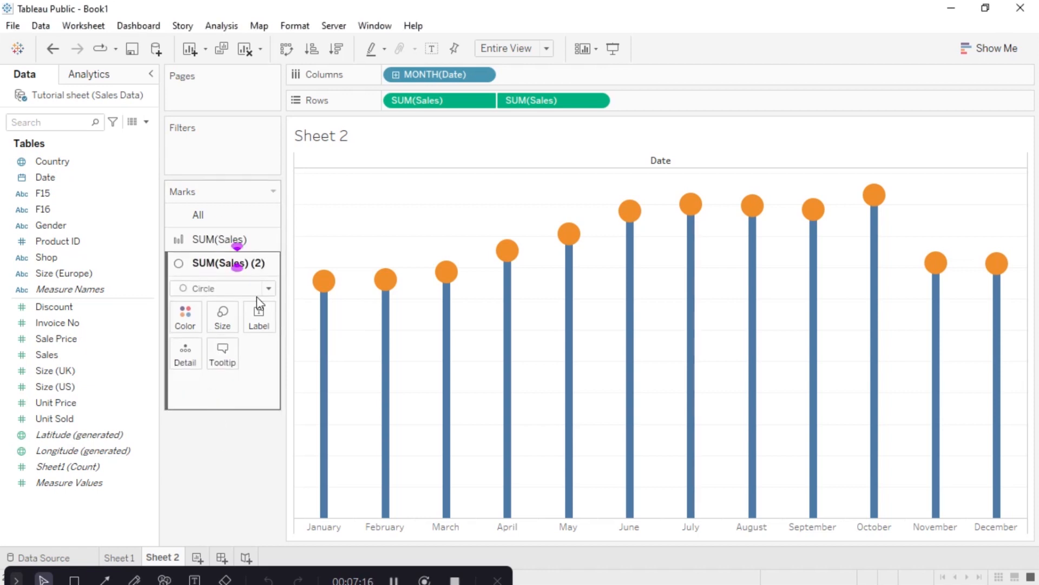
pyautogui.click(222, 317)
pyautogui.moveTo(255, 353); pyautogui.dragTo(280, 363)
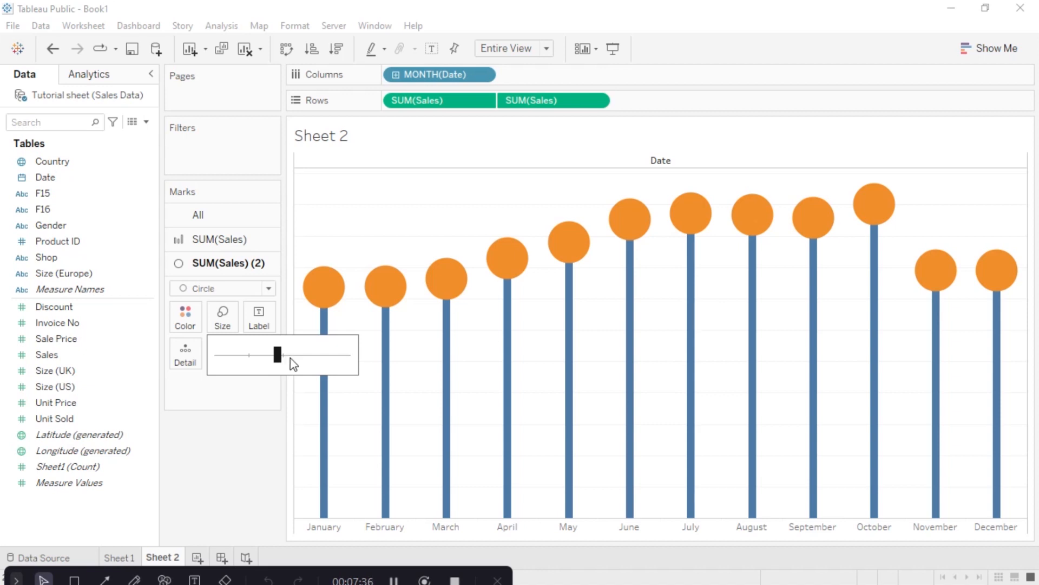
pyautogui.moveTo(517, 279)
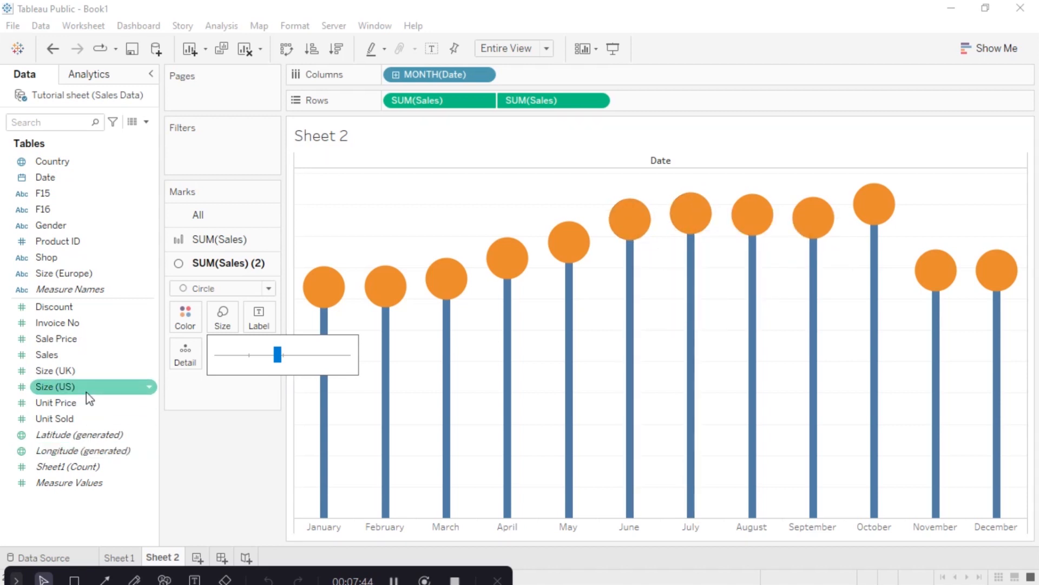
# Label the circle marks with Sales and align the labels to the middle vertically and the center horizontally.
pyautogui.click(53, 358)
pyautogui.moveTo(53, 358); pyautogui.dragTo(248, 332)
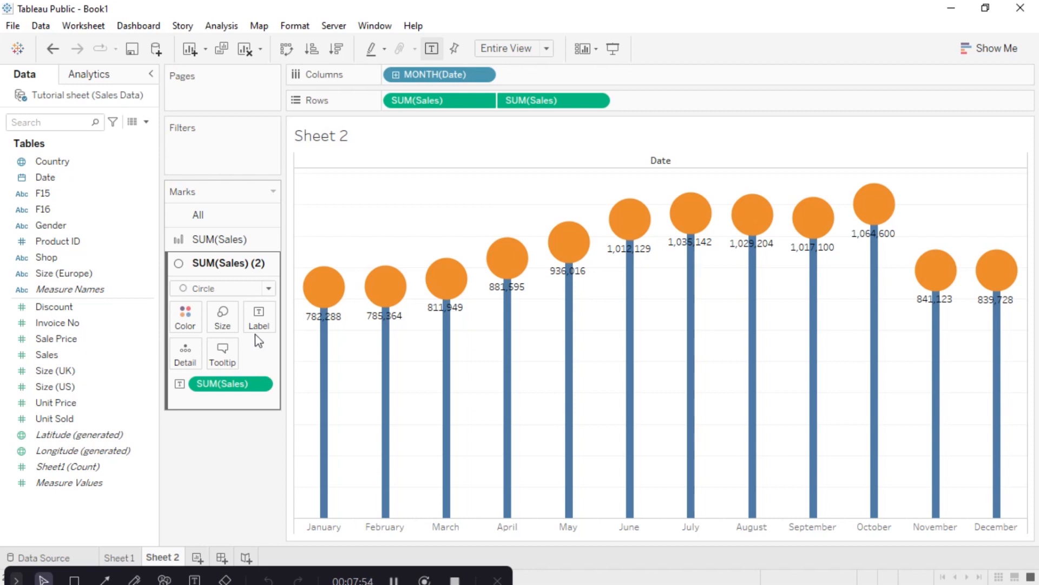
pyautogui.click(259, 324)
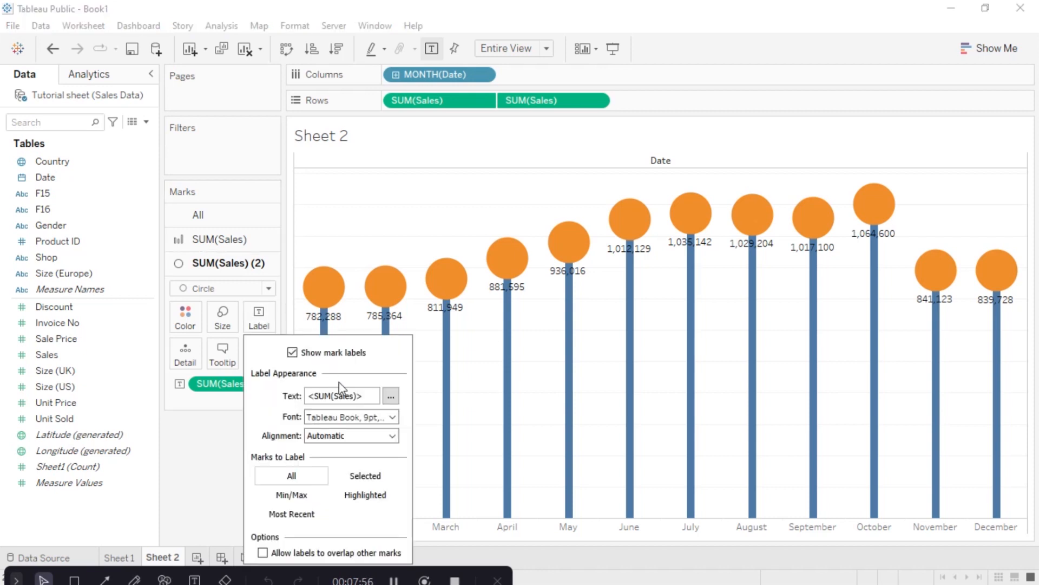
pyautogui.click(392, 436)
pyautogui.click(344, 559)
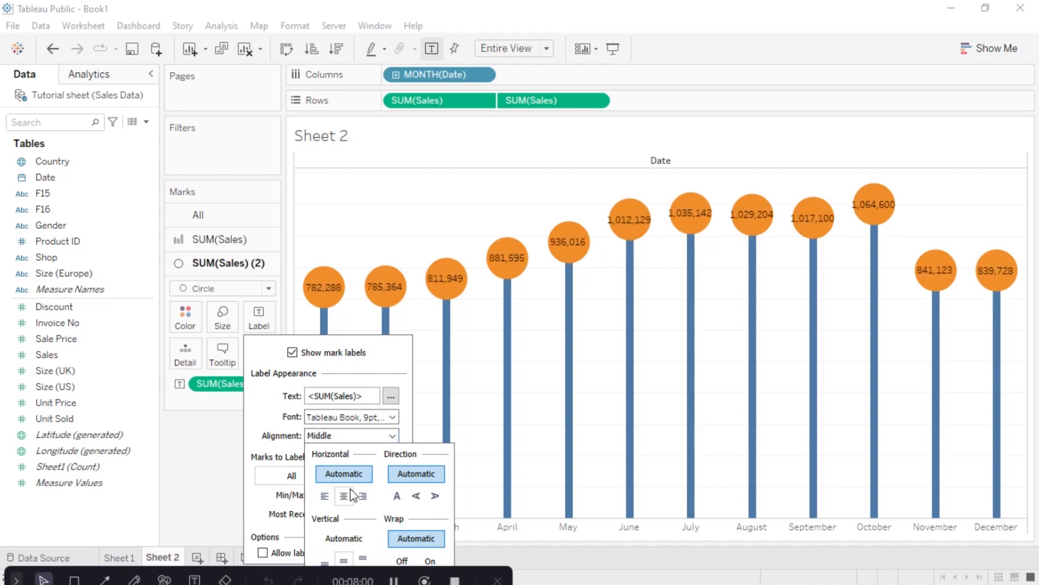
pyautogui.click(351, 495)
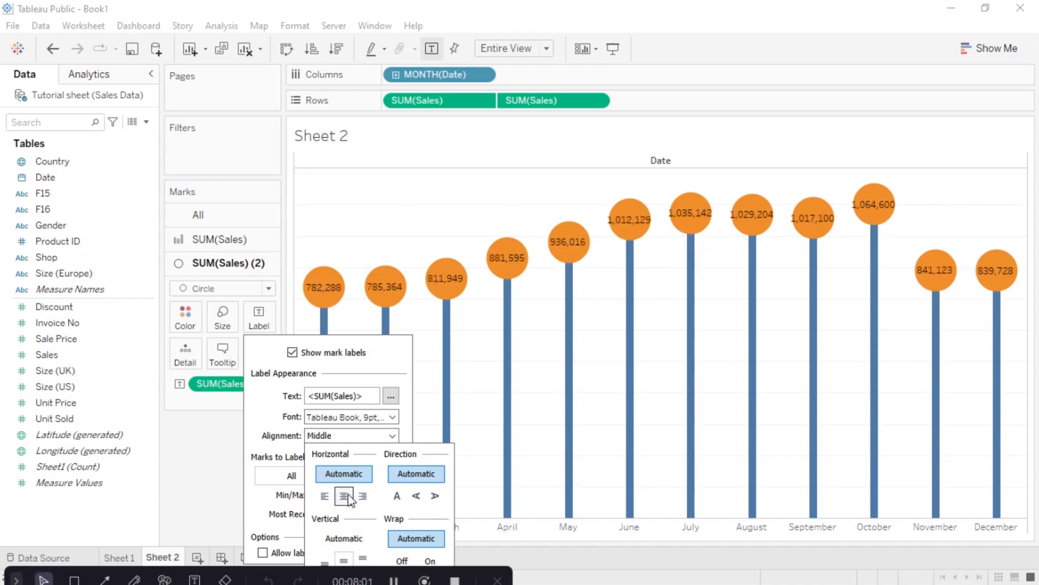
pyautogui.click(222, 475)
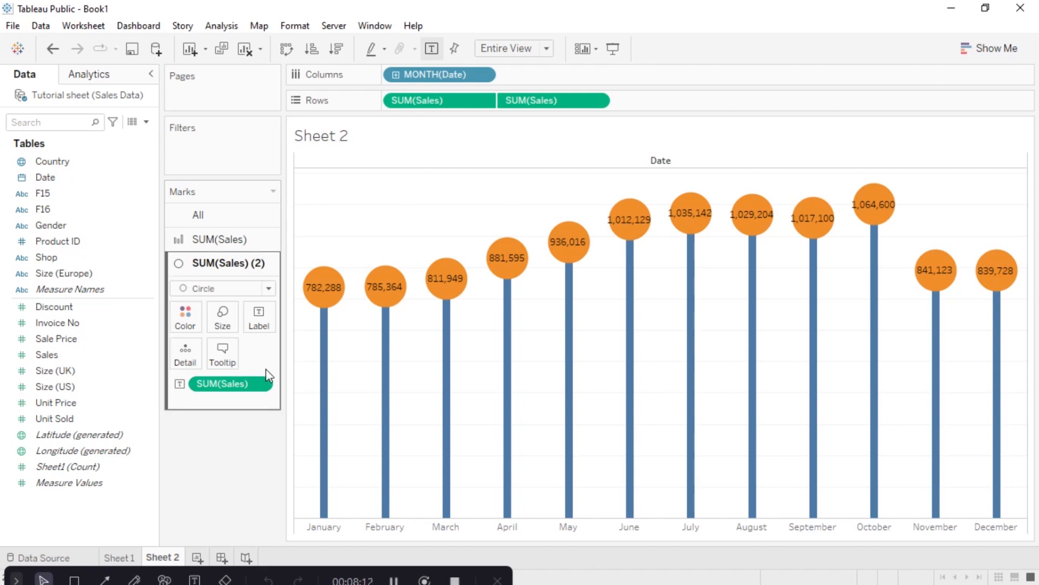
# Format the Sales labels as Number (Custom) with display units in Millions (M).
pyautogui.click(260, 386)
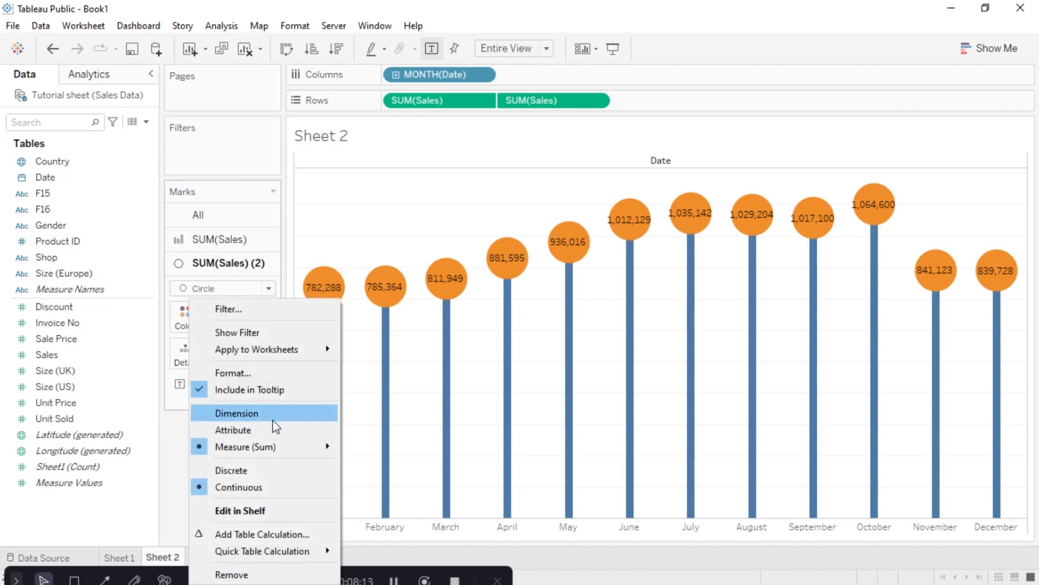
pyautogui.moveTo(280, 446)
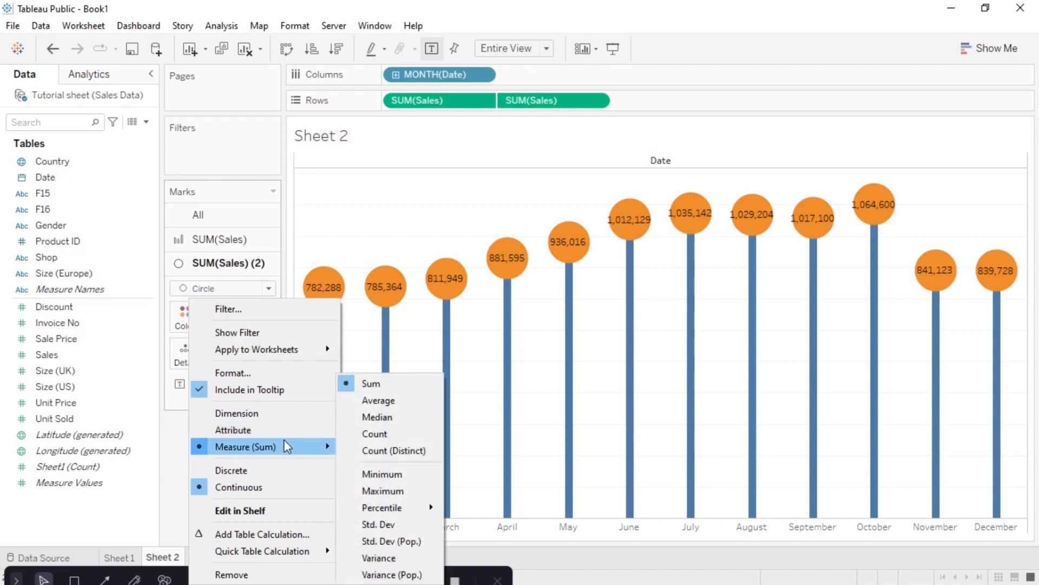
pyautogui.click(255, 371)
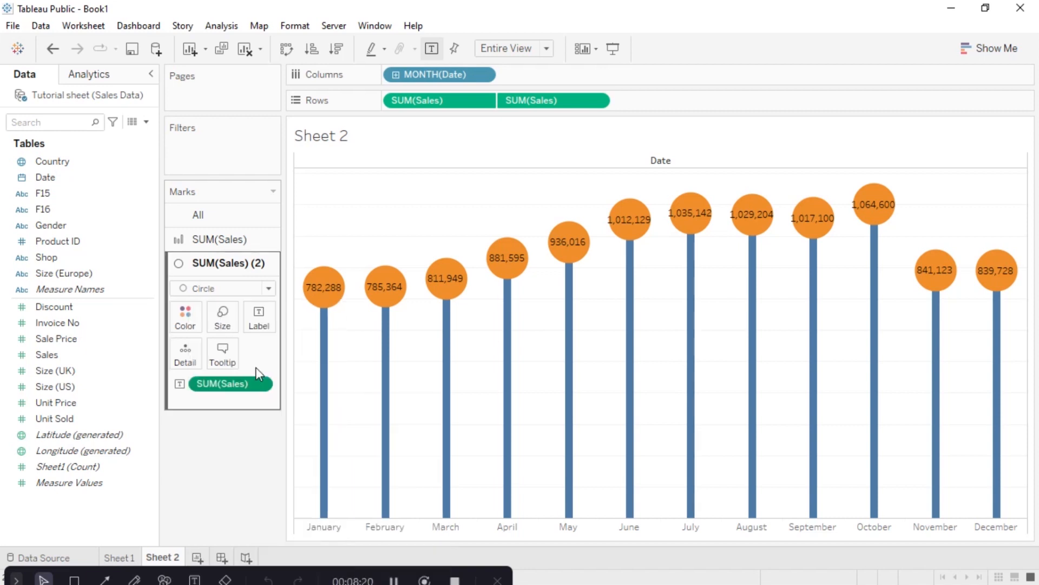
pyautogui.click(120, 215)
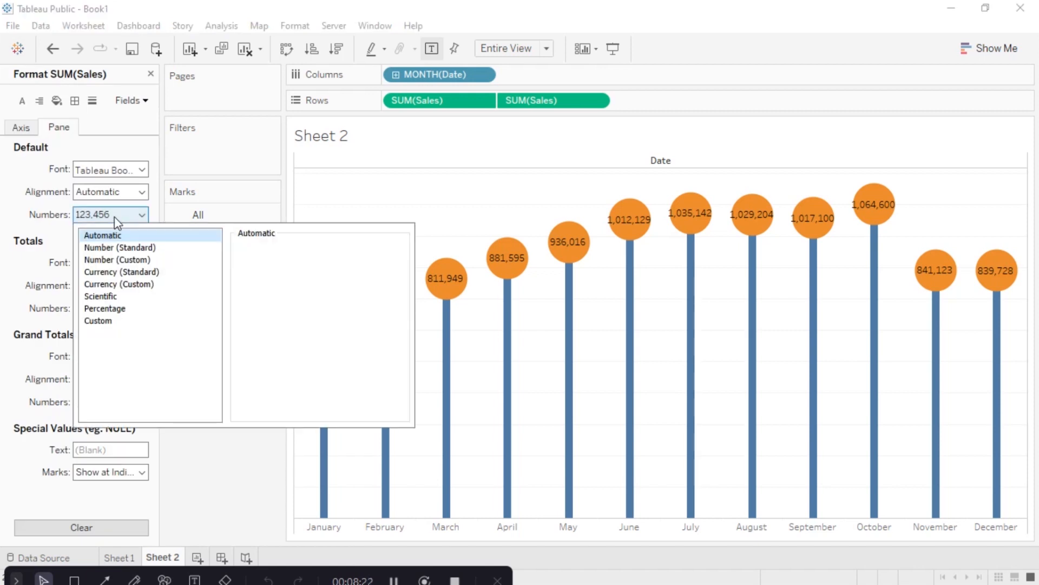
pyautogui.click(126, 260)
pyautogui.click(302, 343)
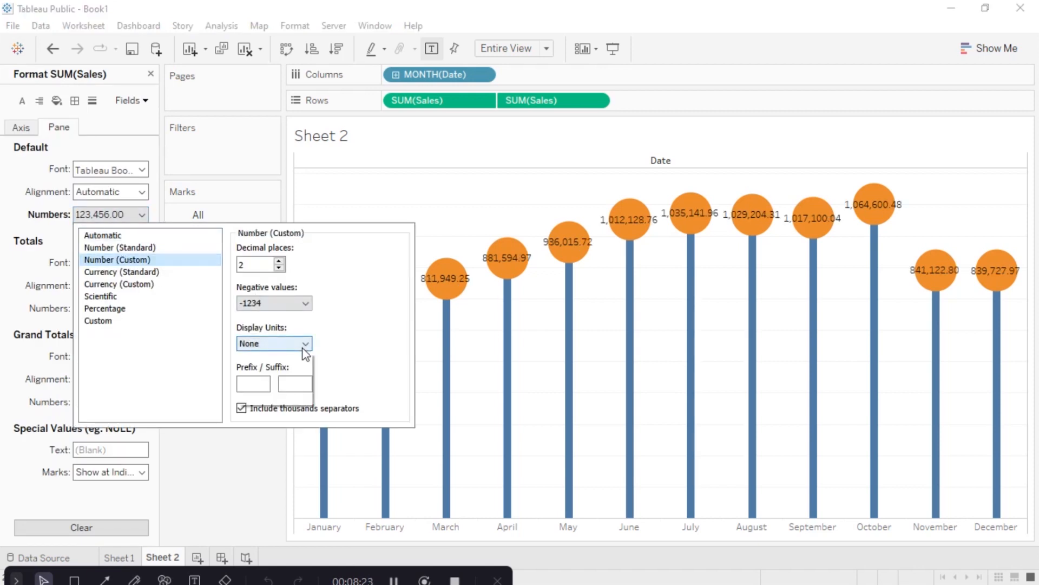
pyautogui.click(290, 368)
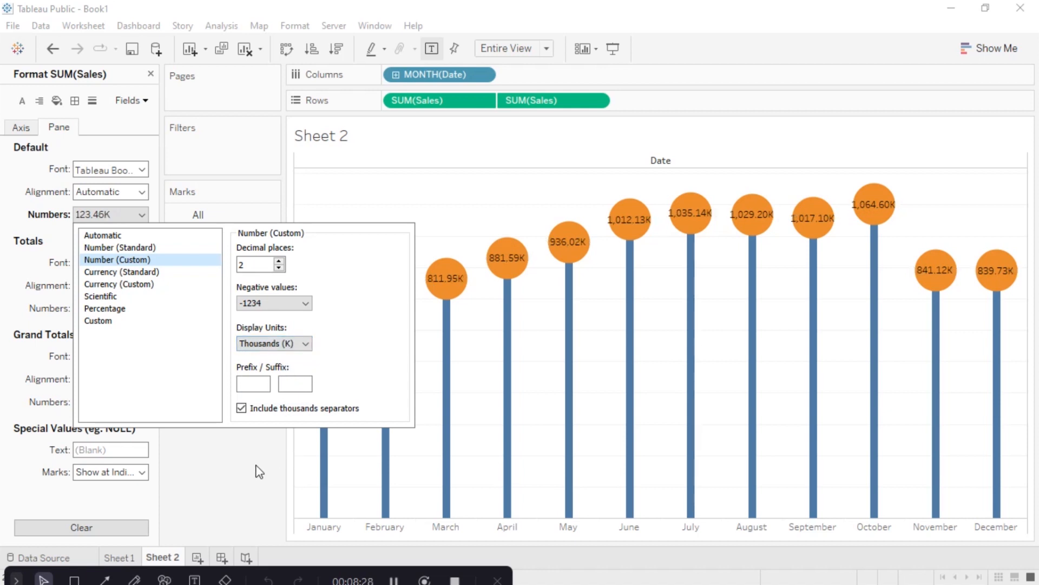
pyautogui.click(296, 346)
pyautogui.click(291, 379)
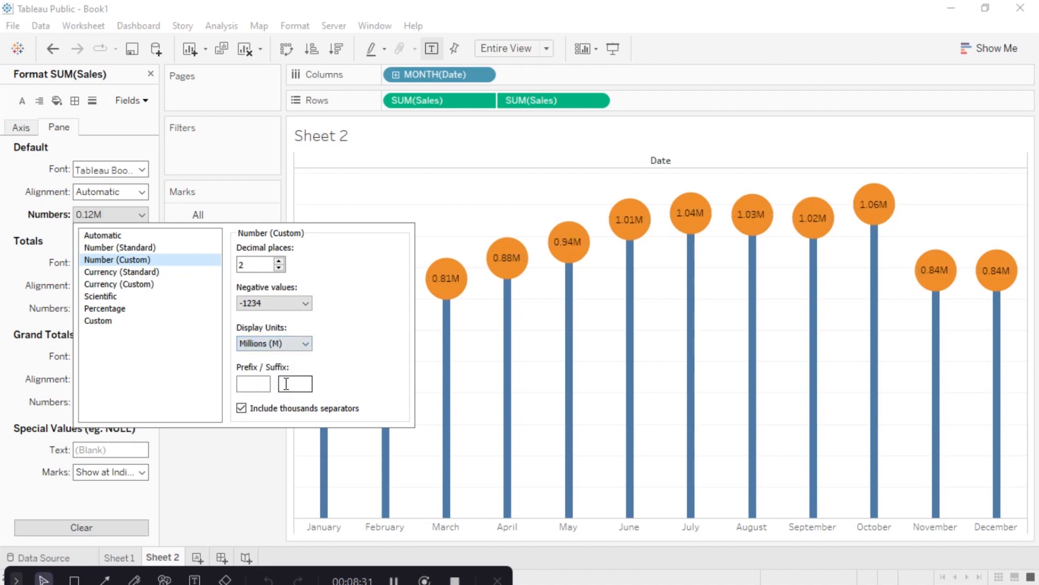
pyautogui.click(264, 441)
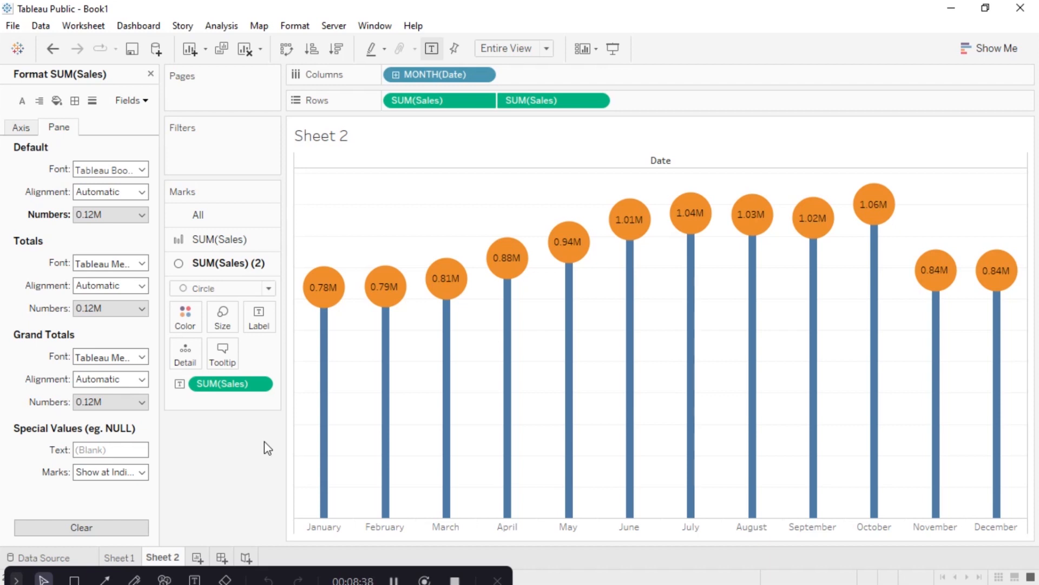
# Make the circle label font bold and increase its size.
pyautogui.click(259, 317)
pyautogui.click(393, 417)
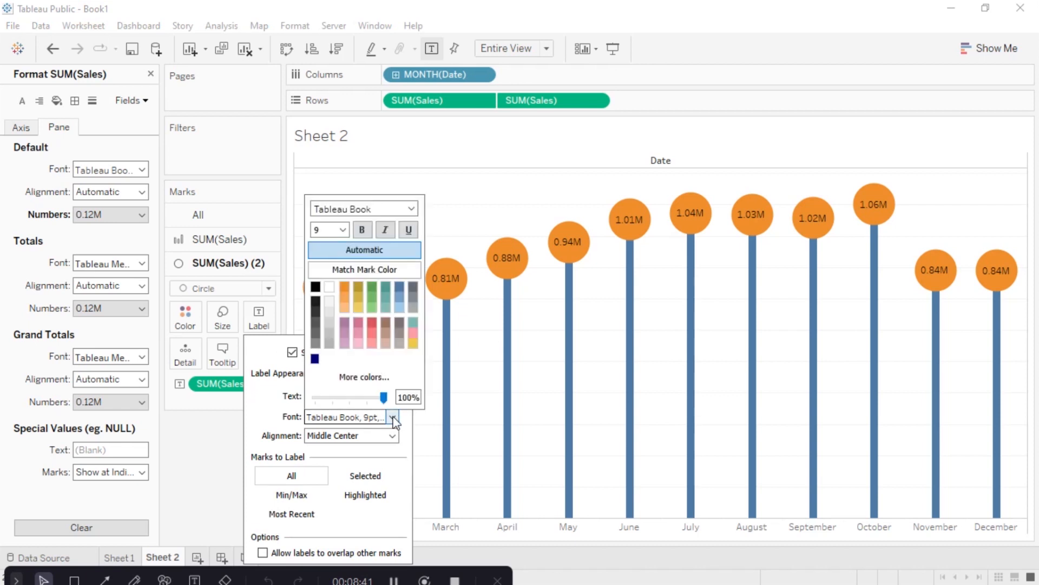
pyautogui.click(362, 229)
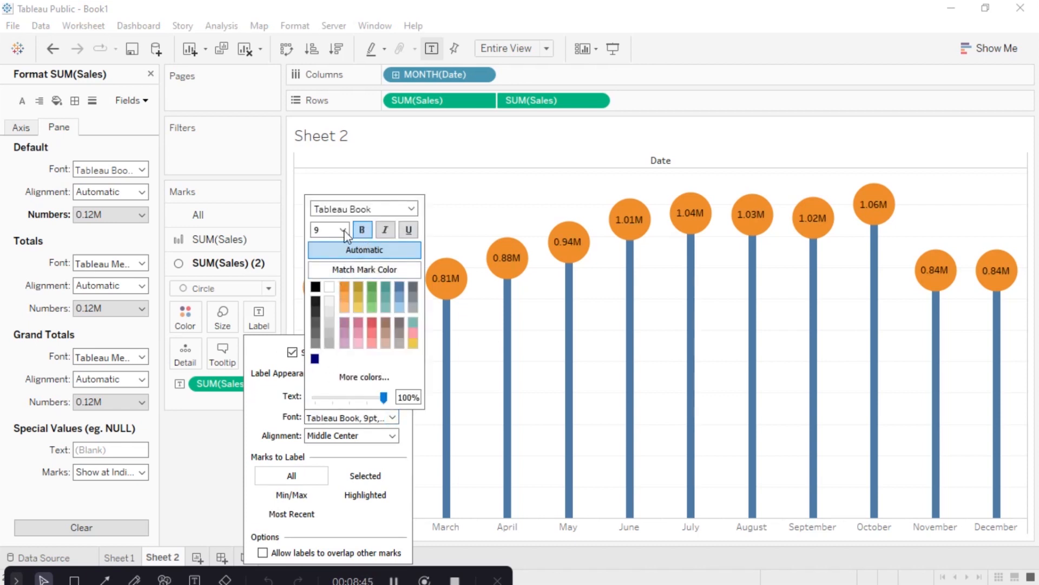
pyautogui.click(343, 230)
pyautogui.click(336, 275)
pyautogui.click(200, 433)
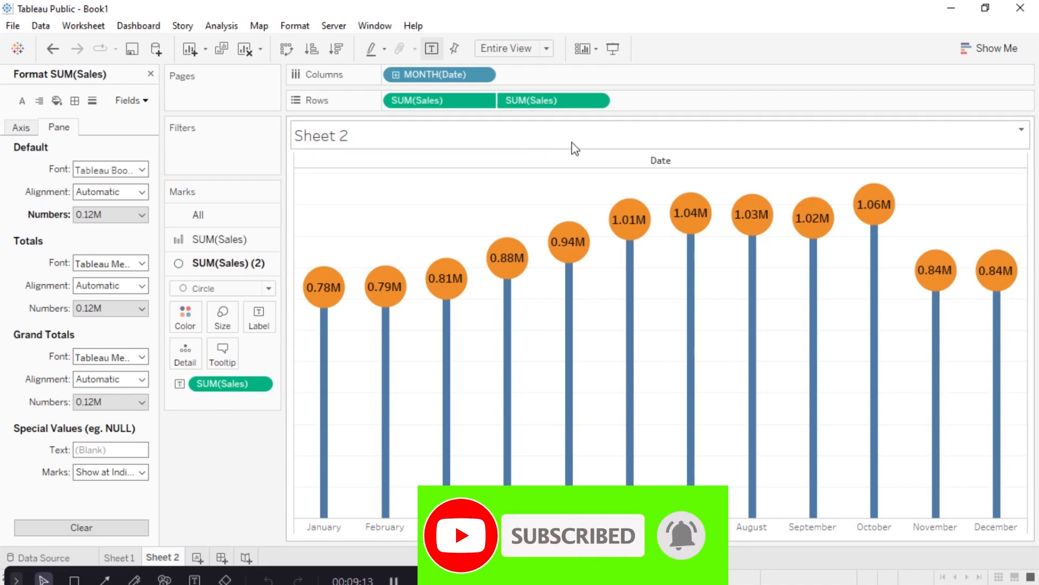
# Restore the Tableau window to half size beside the Power BI window.
pyautogui.click(982, 17)
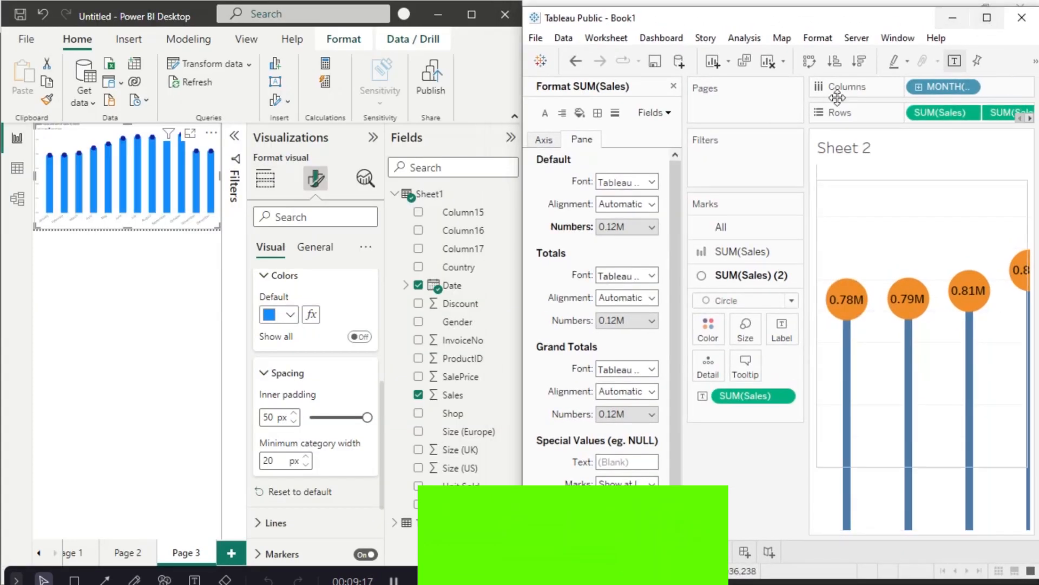